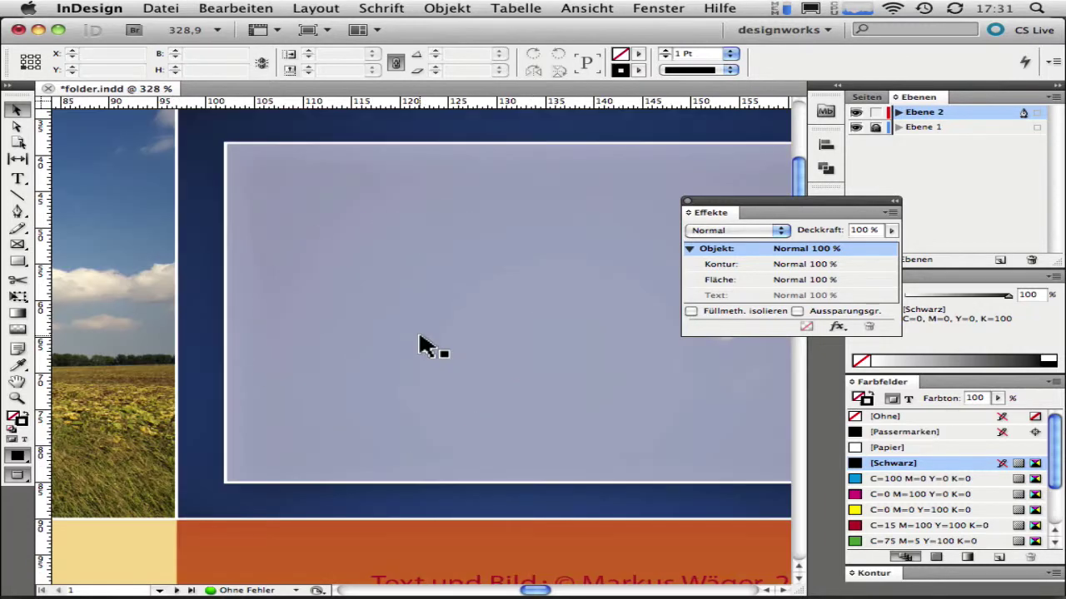
# Draw a rectangular placeholder frame about 20.7 × 30.8 mm upward from the lower-left corner of the large translucent frame
pyautogui.click(114, 311)
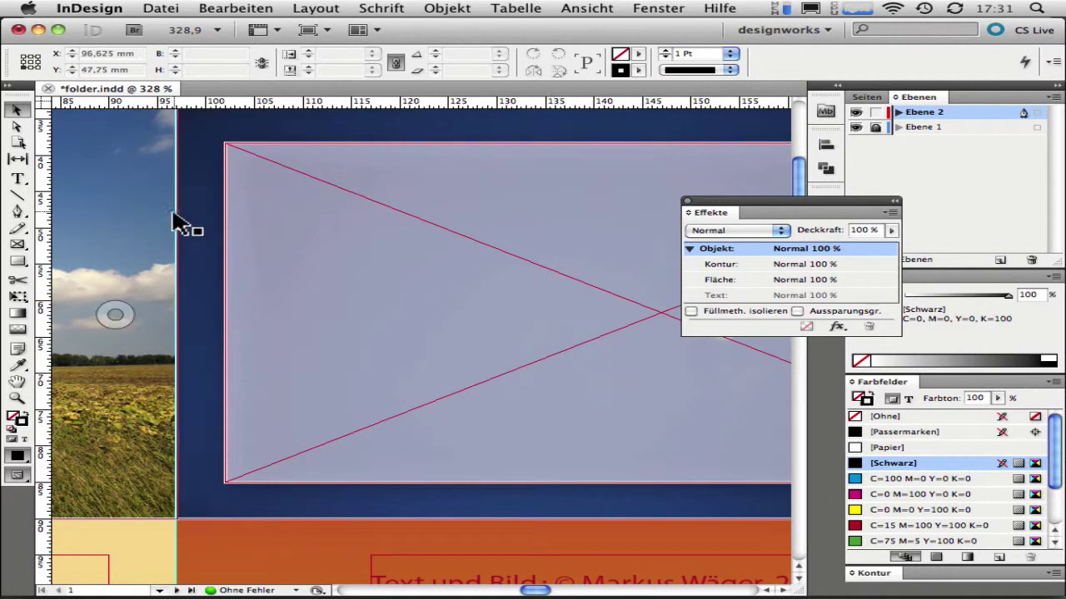
pyautogui.press('super+shift+a')
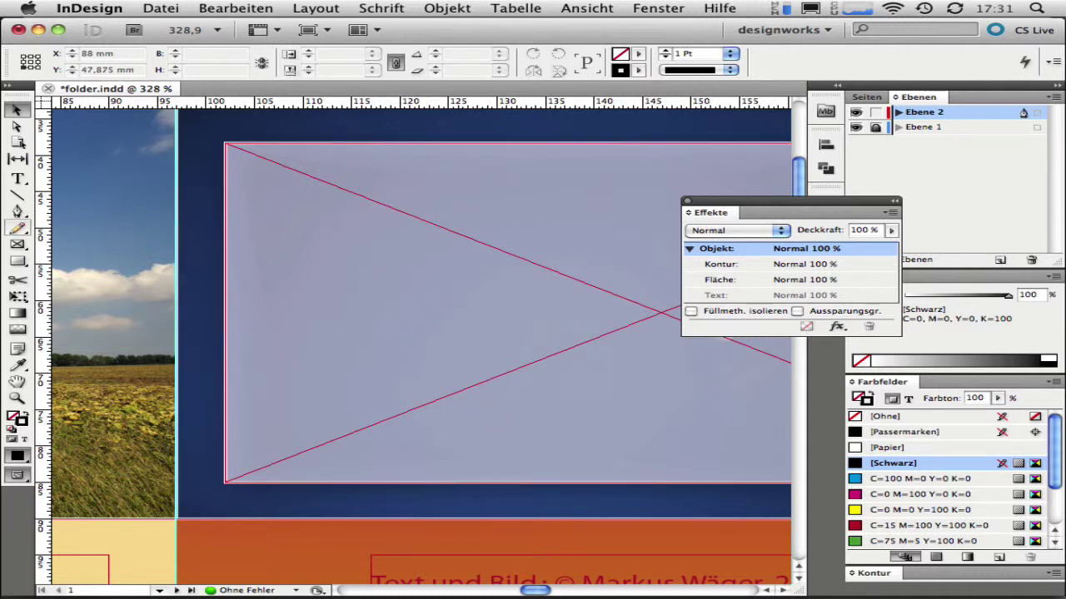
pyautogui.click(17, 244)
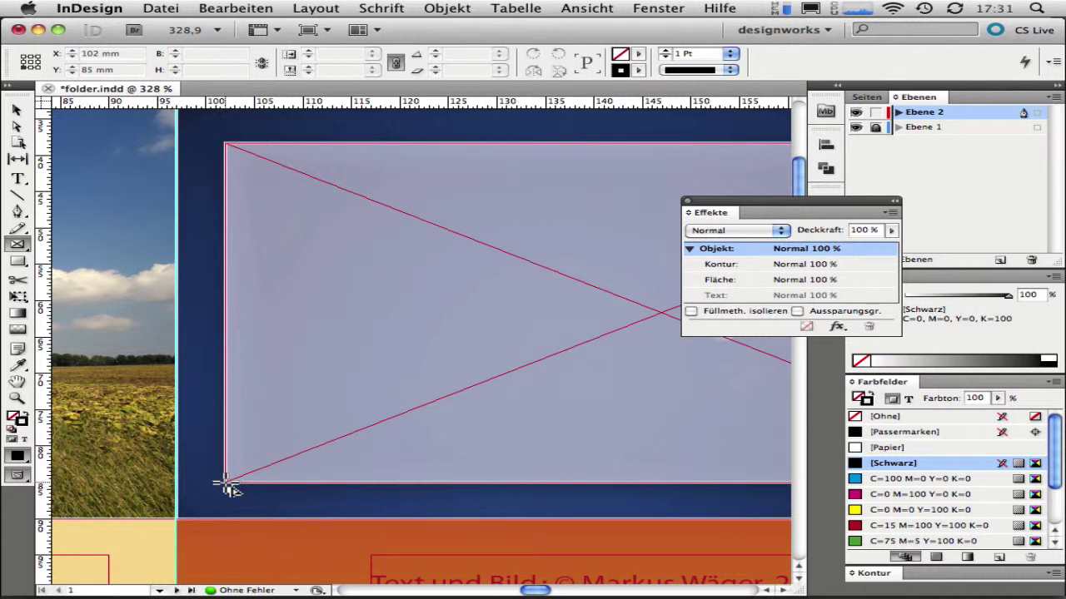
pyautogui.moveTo(224, 483); pyautogui.dragTo(424, 258)
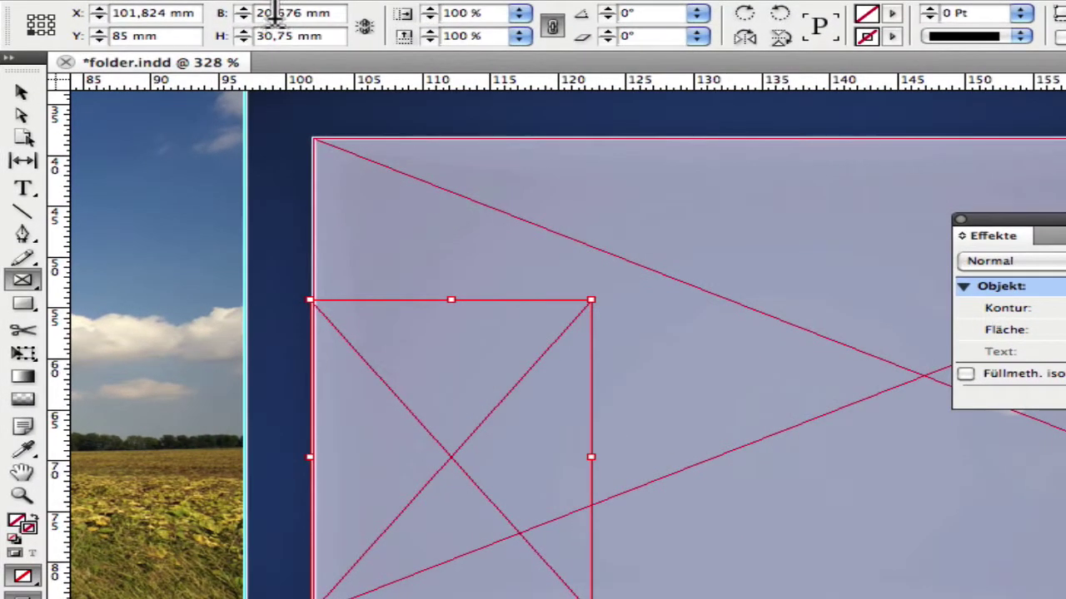
# Set the new placeholder frame's size to 25 mm wide and 30 mm high
pyautogui.tripleClick(275, 13)
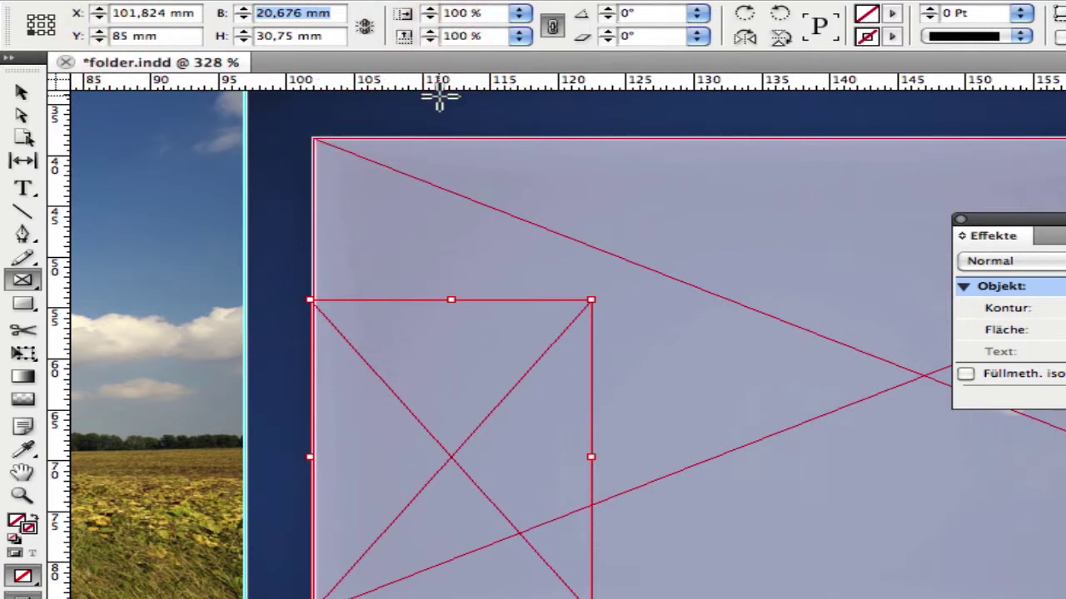
pyautogui.write('25')
pyautogui.press('Tab')
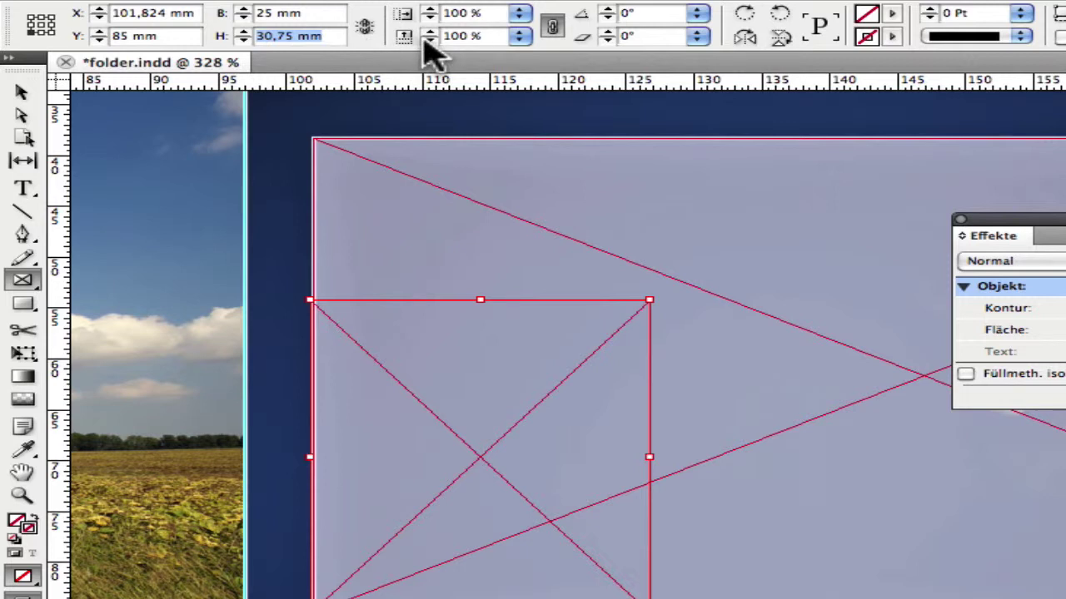
pyautogui.write('30')
pyautogui.press('Return')
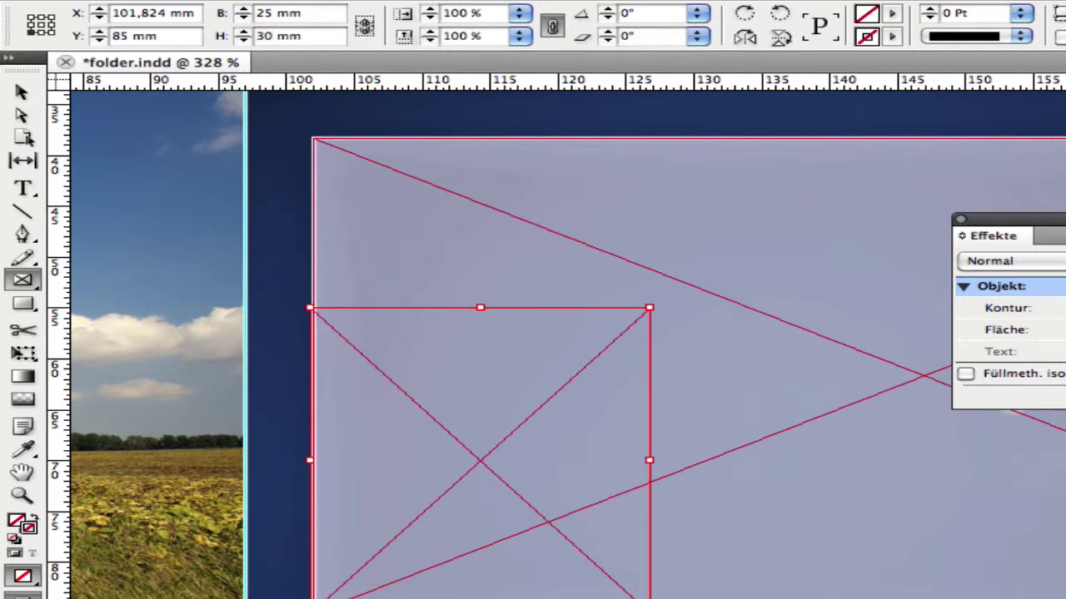
# Open the Duplizieren und versetzt einfügen settings for the small frame, keeping the frame visible beside the dialog
pyautogui.click(23, 93)
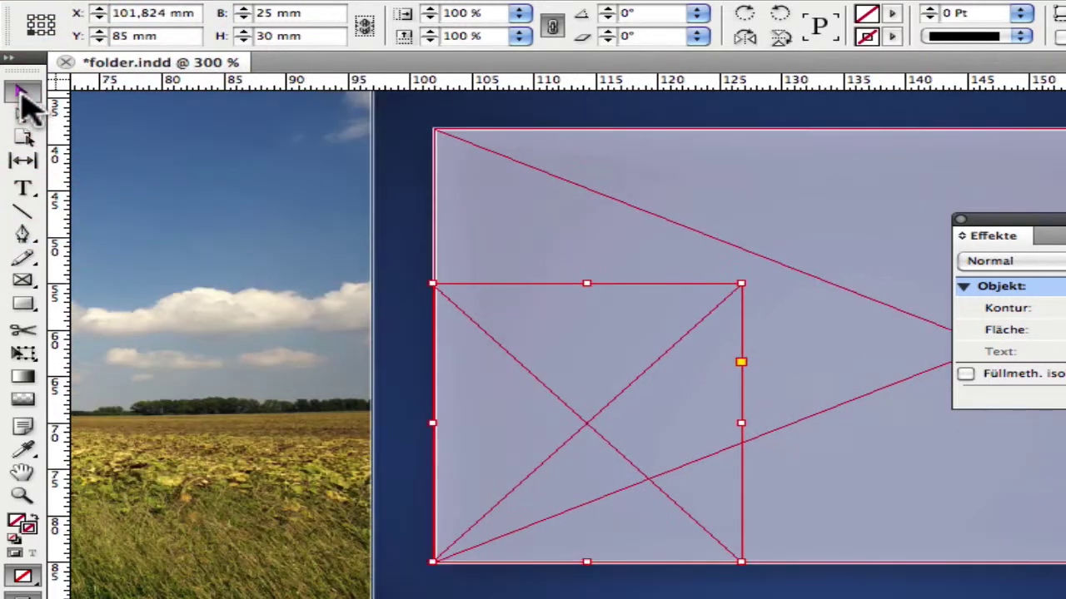
pyautogui.moveTo(600, 388); pyautogui.dragTo(247, 381)
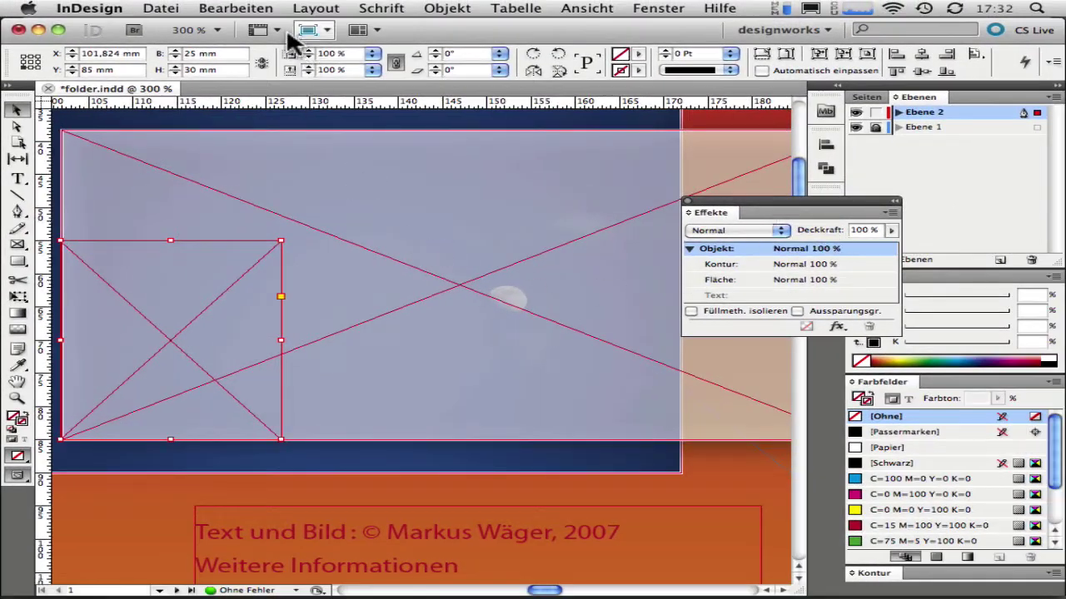
pyautogui.click(228, 10)
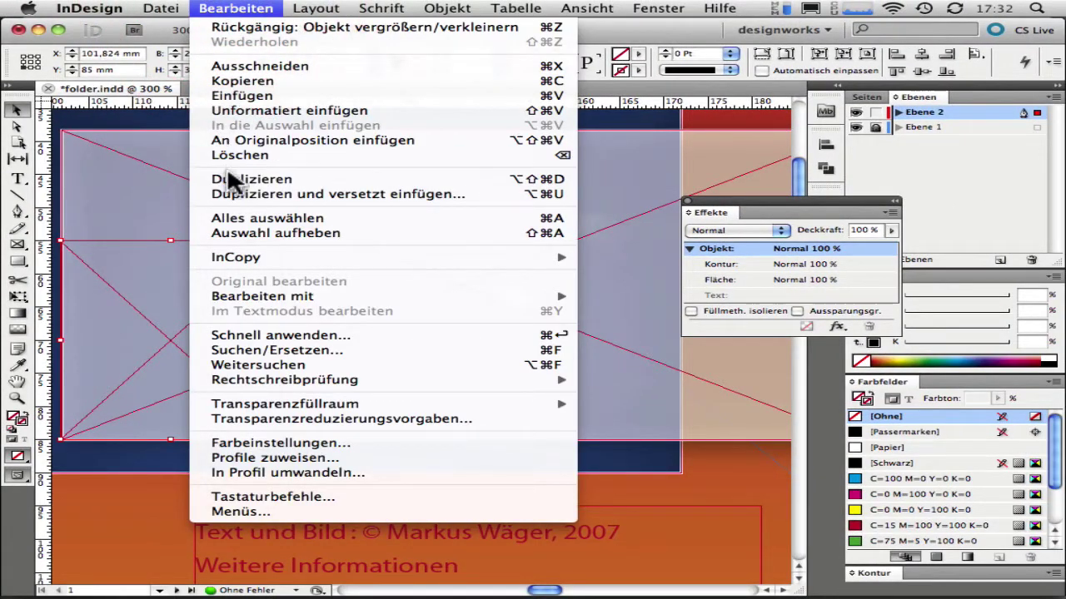
pyautogui.click(260, 194)
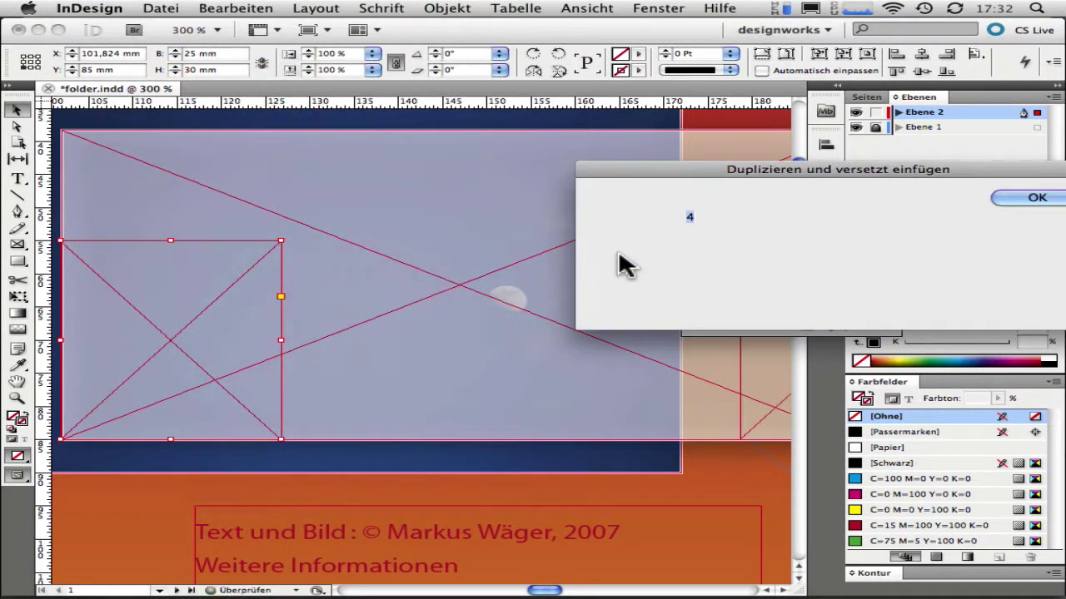
pyautogui.moveTo(686, 188); pyautogui.dragTo(524, 252)
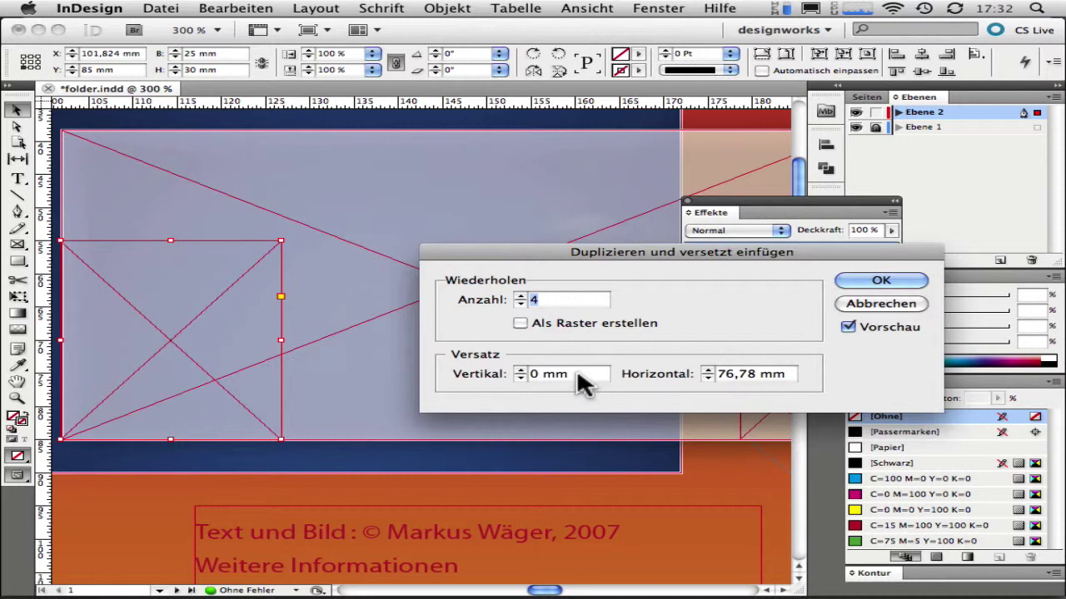
pyautogui.moveTo(556, 374); pyautogui.dragTo(498, 371)
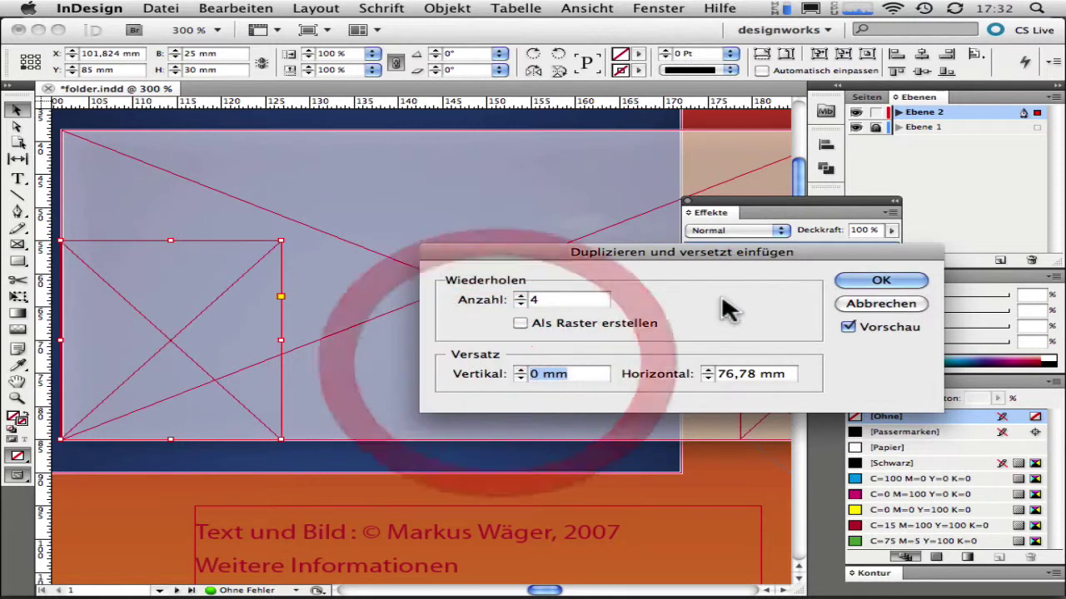
pyautogui.write('30')
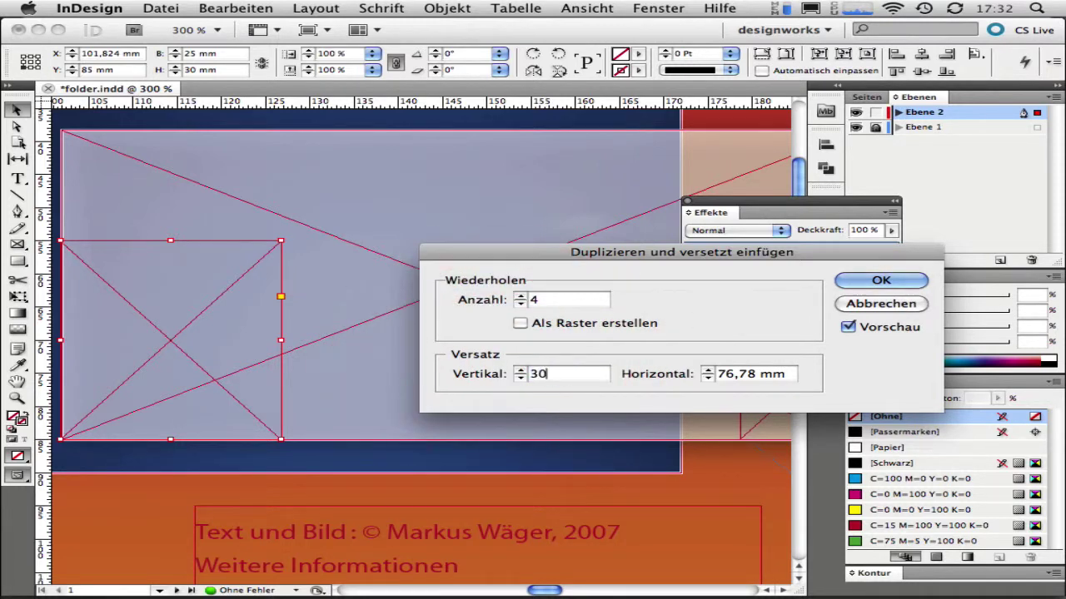
pyautogui.press('Tab')
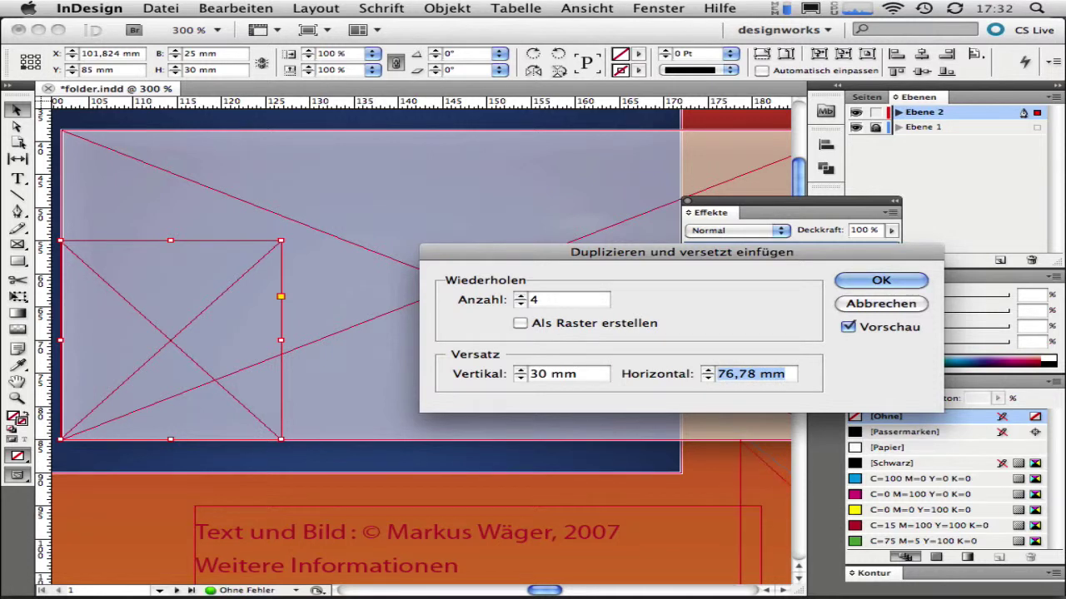
pyautogui.hotkey('shift', 'Tab')
pyautogui.write('0')
pyautogui.press('Tab')
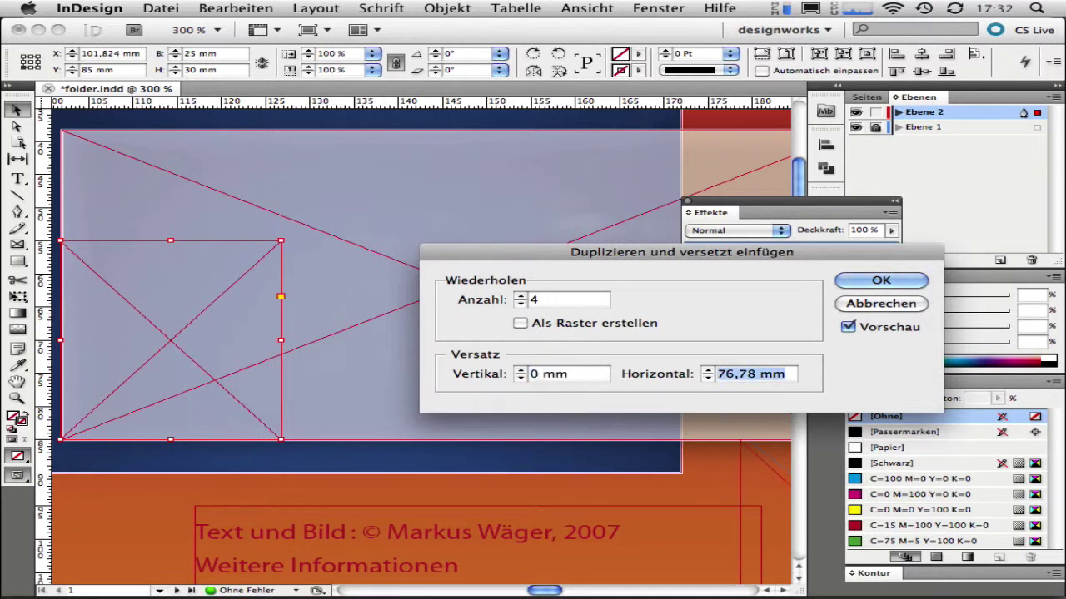
# Duplicate the small frame 2 times with a horizontal offset of 30 mm
pyautogui.write('30')
pyautogui.press('Tab')
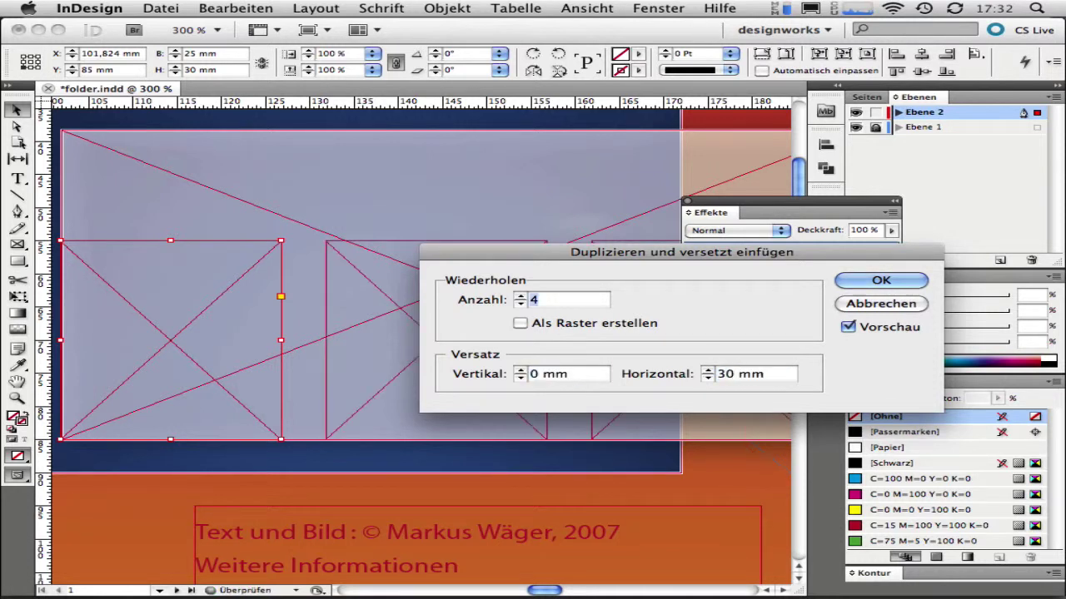
pyautogui.write('2')
pyautogui.press('Tab')
pyautogui.moveTo(648, 256); pyautogui.dragTo(377, 473)
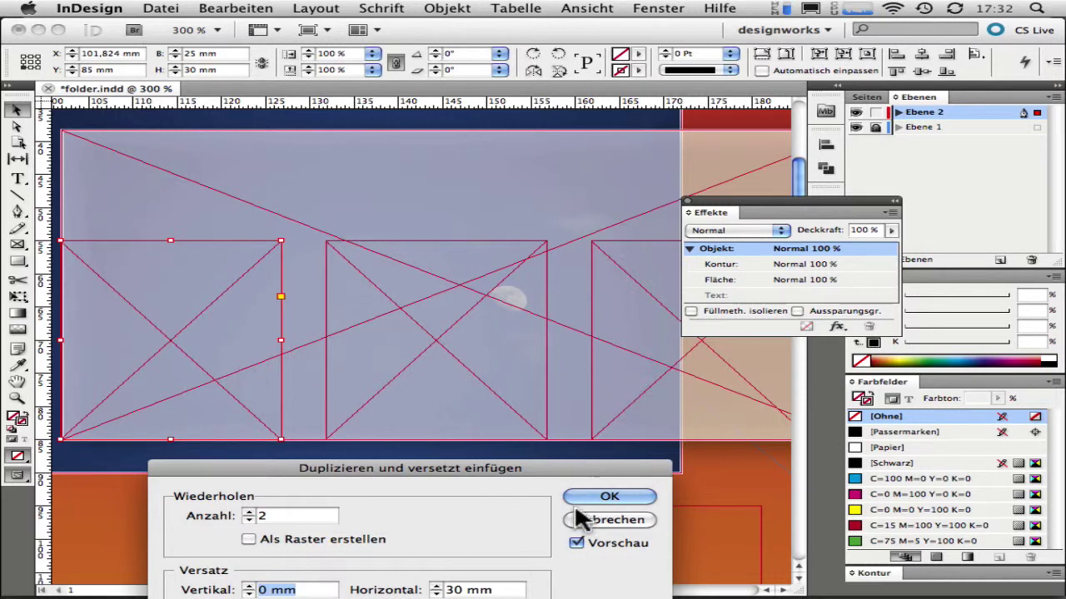
pyautogui.click(609, 497)
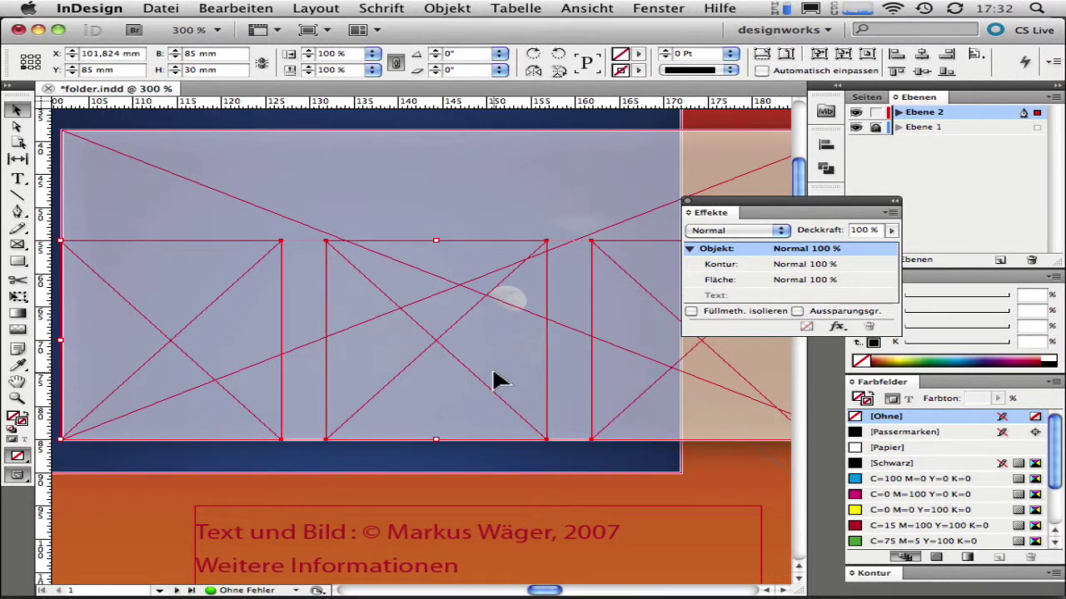
# Set the overall width of the three small frames to 85 mm and group them
pyautogui.press('super+minus')
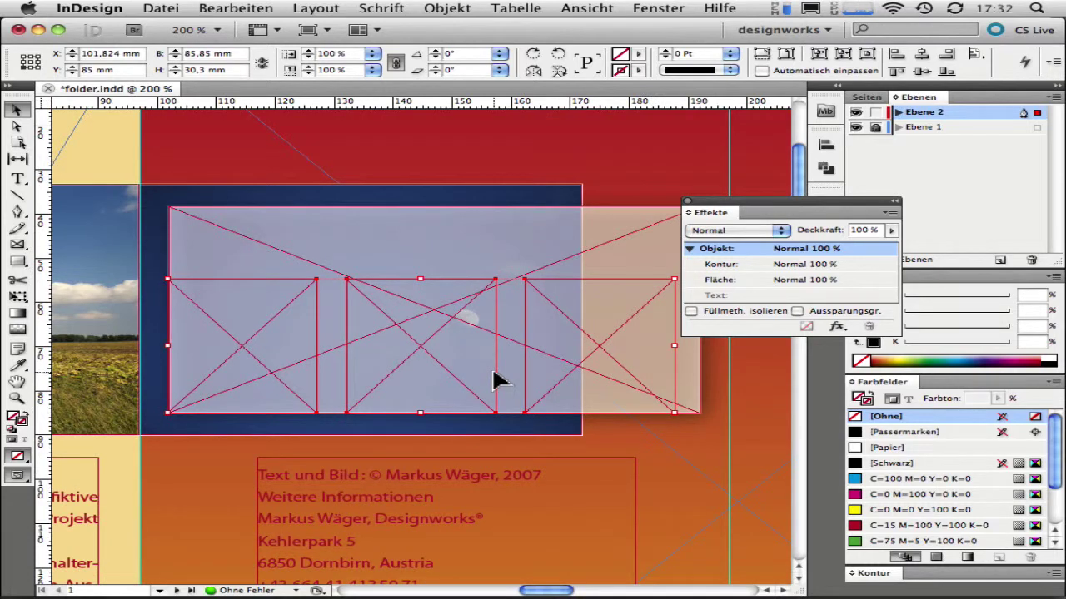
pyautogui.write('85')
pyautogui.press('Return')
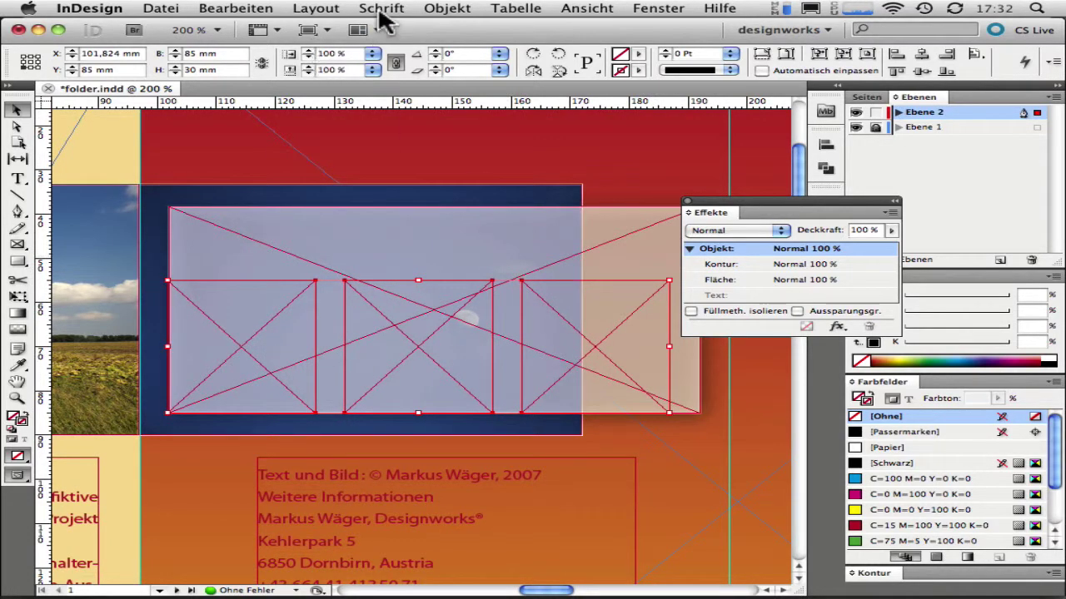
pyautogui.click(458, 10)
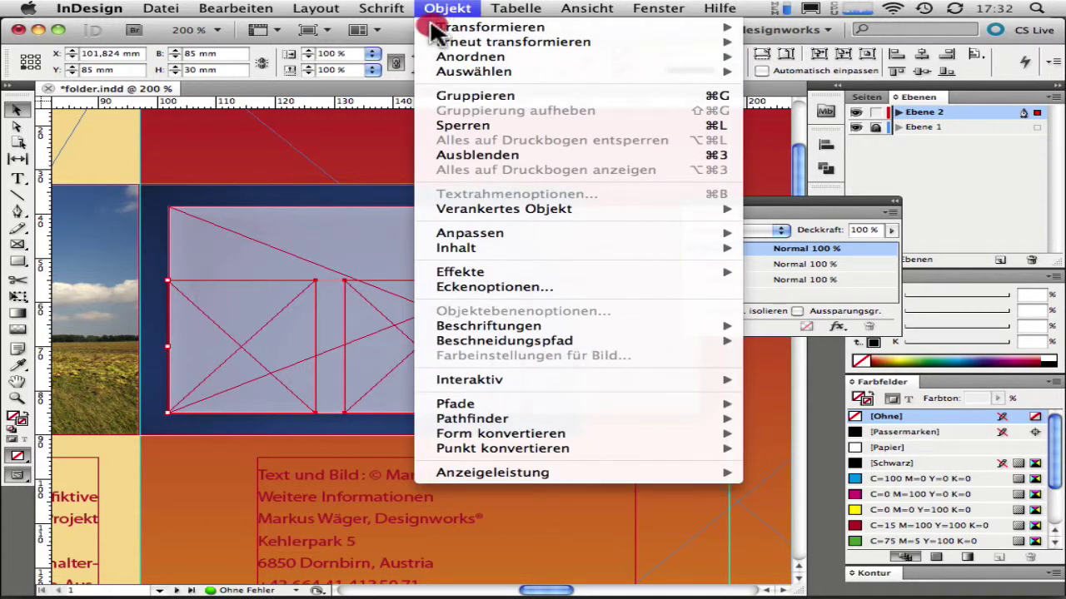
pyautogui.click(456, 96)
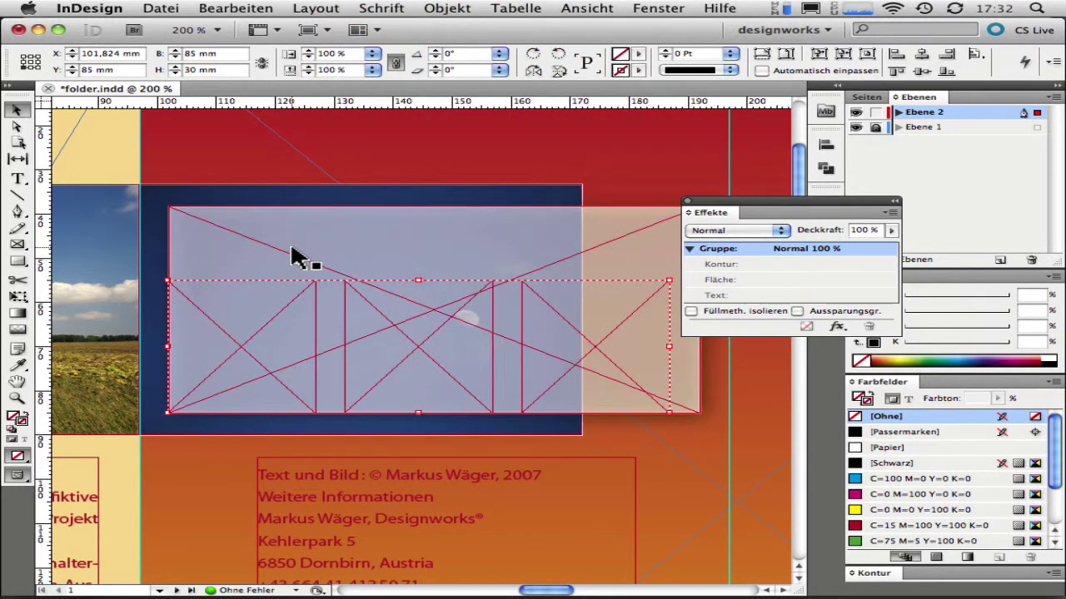
# Centre the group of small frames horizontally with the large translucent frame, aligning to the selection (An Auswahl ausrichten) instead of the page
pyautogui.keyDown('shift'); pyautogui.click(292, 250); pyautogui.keyUp('shift')
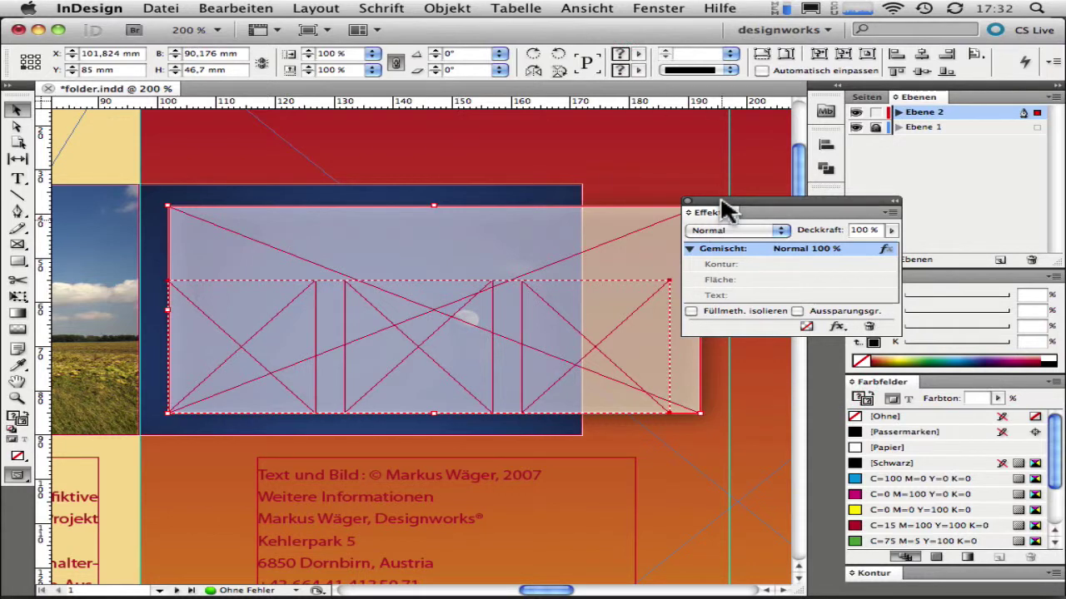
pyautogui.moveTo(723, 209); pyautogui.dragTo(776, 232)
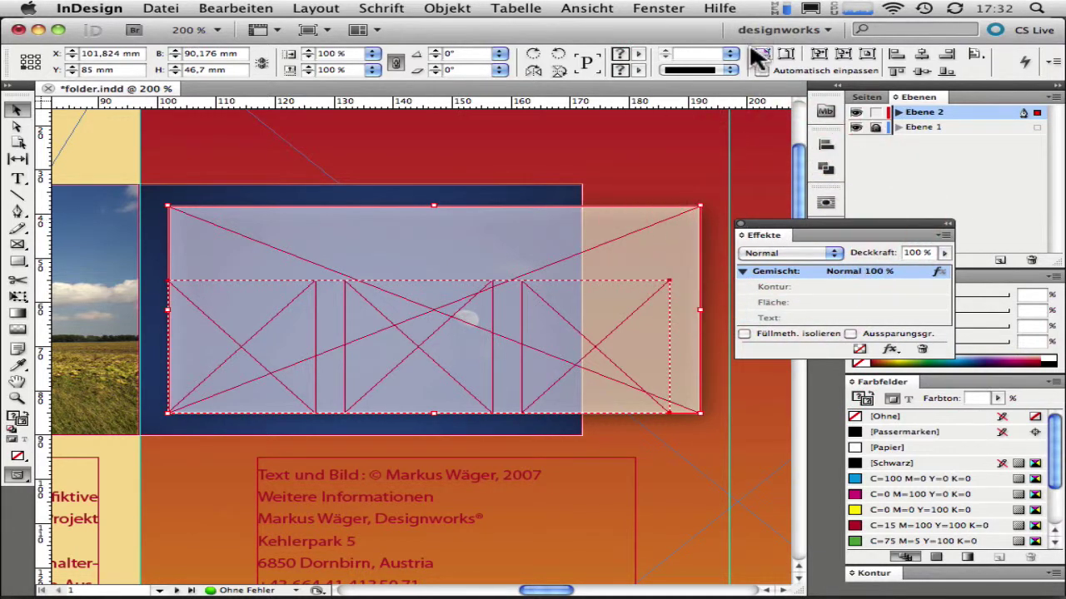
pyautogui.click(922, 57)
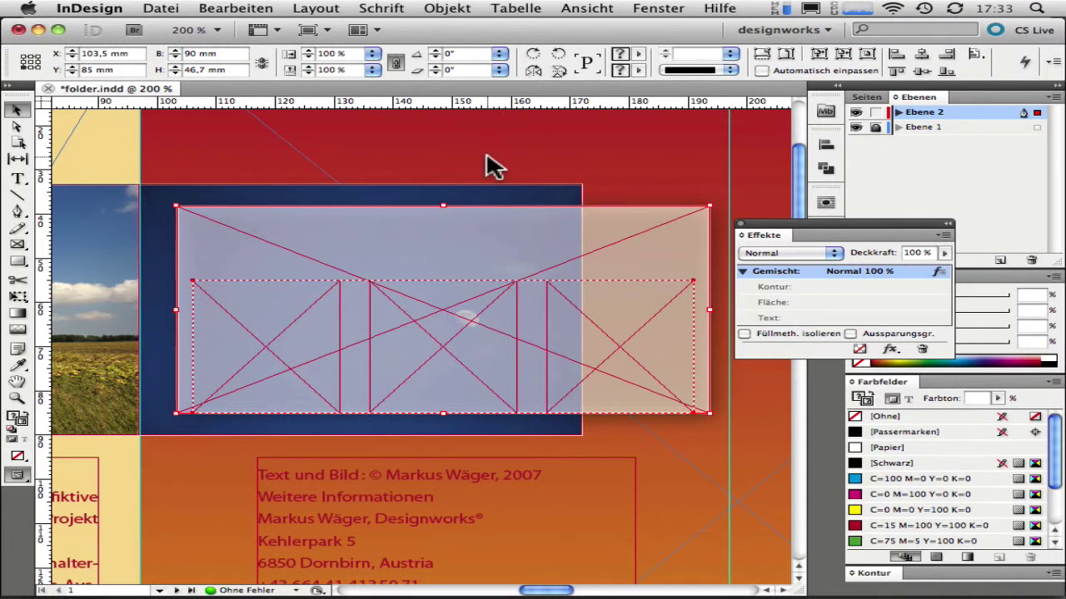
pyautogui.press('super+z')
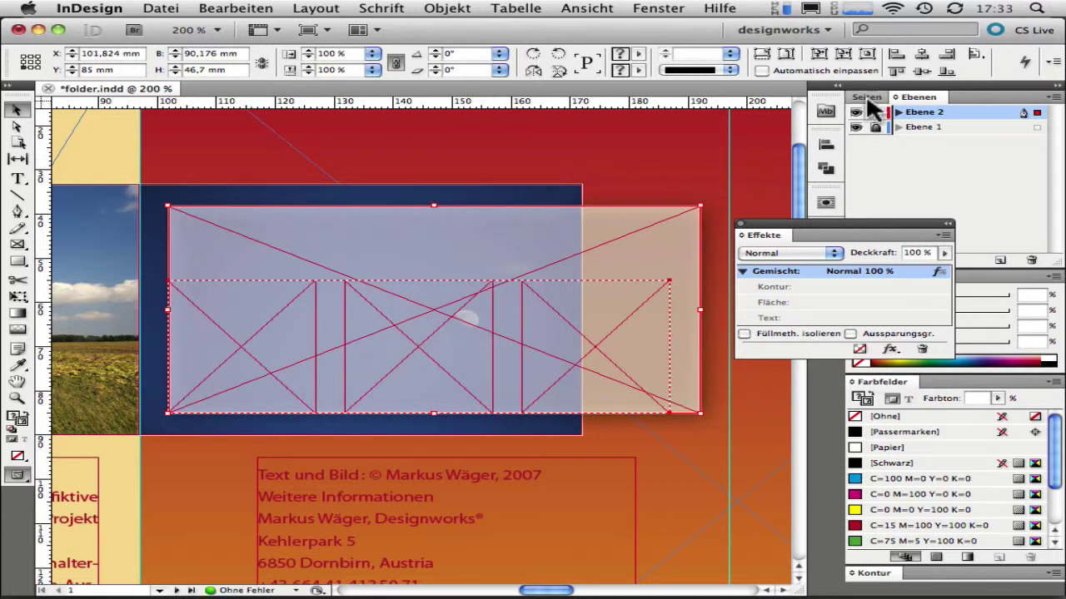
pyautogui.click(974, 53)
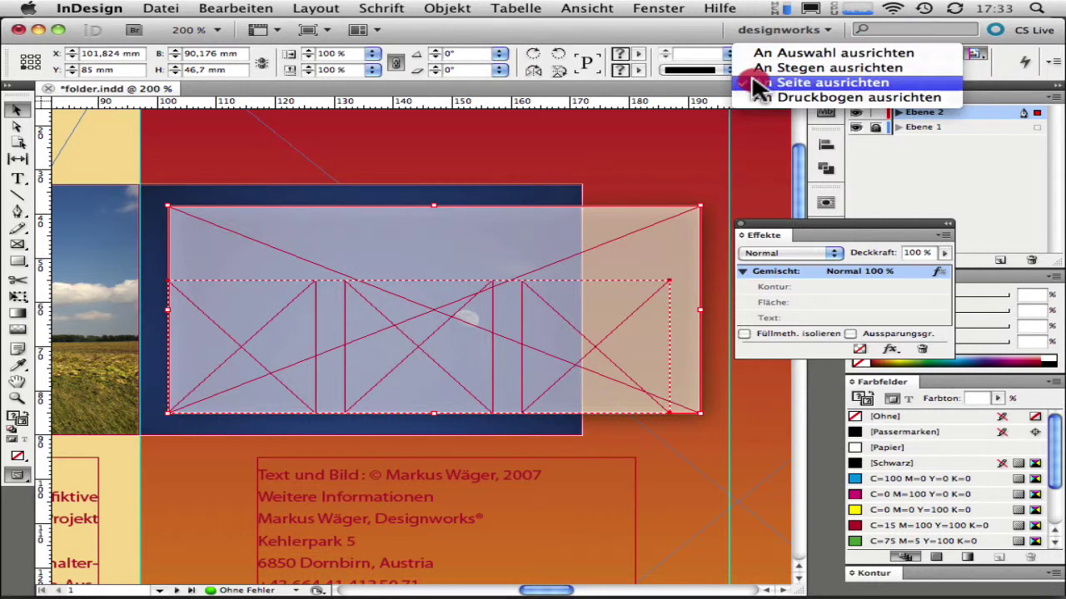
pyautogui.click(843, 56)
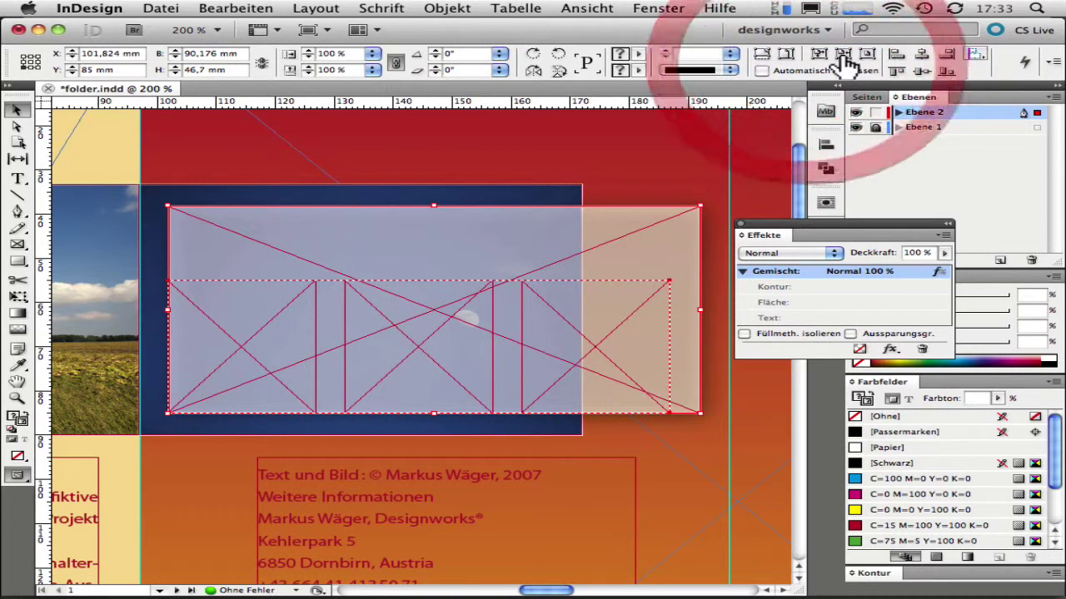
pyautogui.click(920, 54)
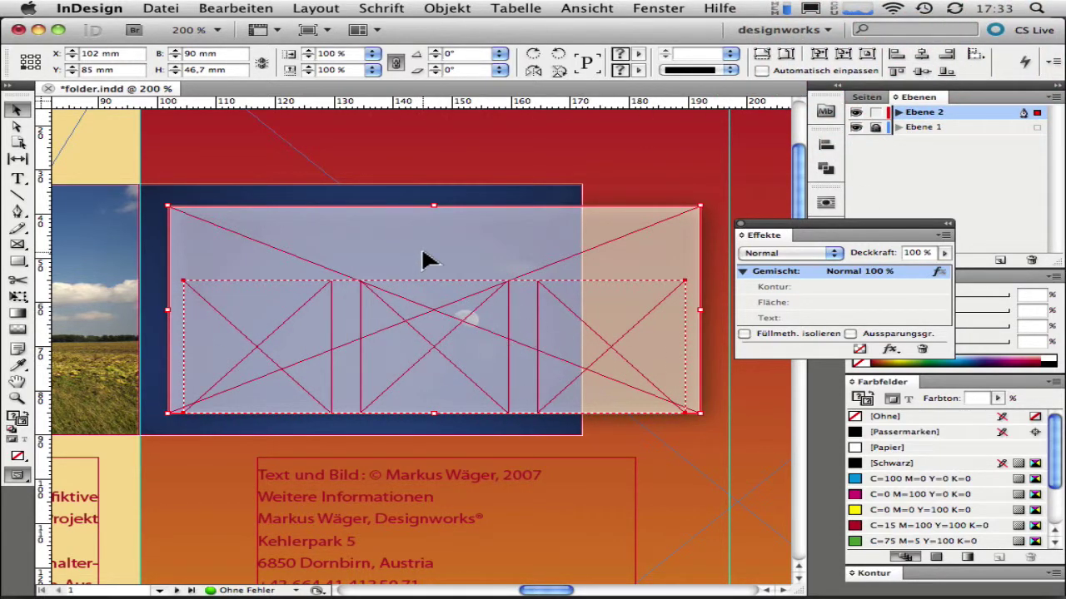
# Move only the group of small frames up 2.5 mm inside the large frame, ungroup it and clear the selection
pyautogui.click(470, 246)
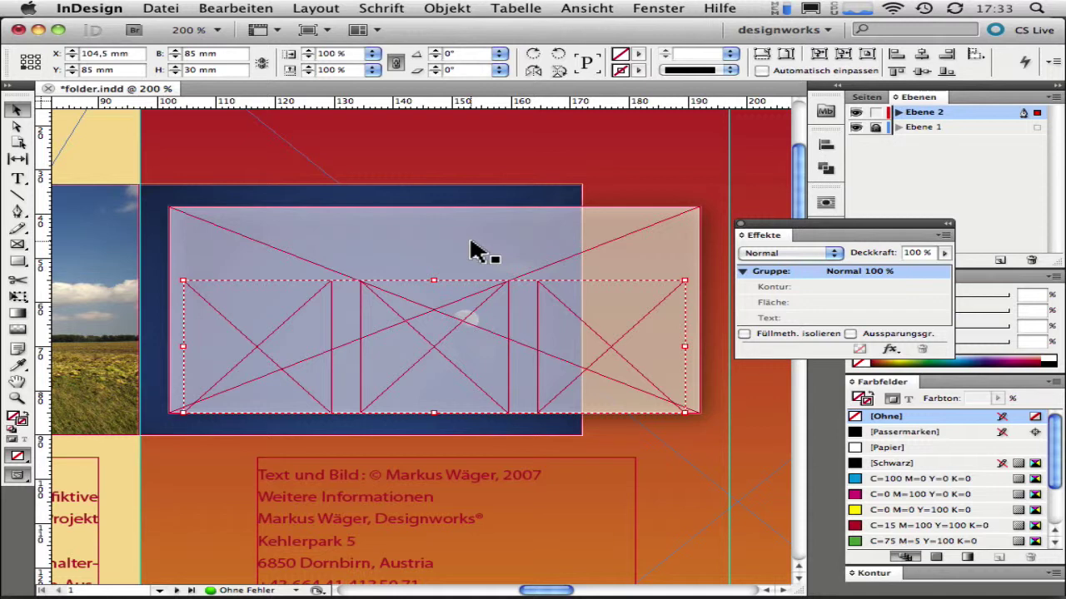
pyautogui.hotkey('shift', 'Up')
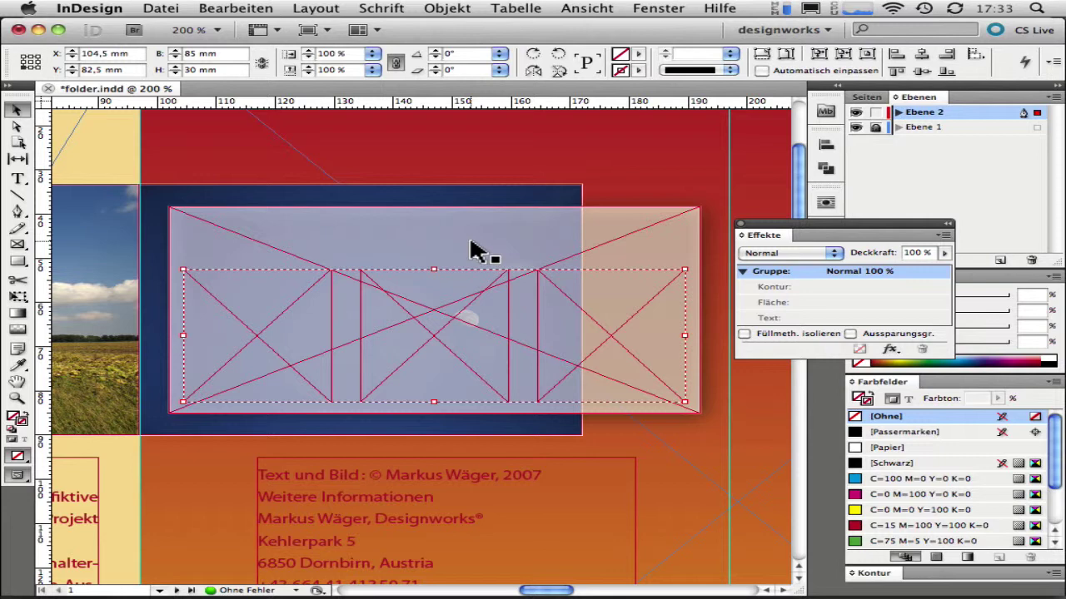
pyautogui.click(449, 10)
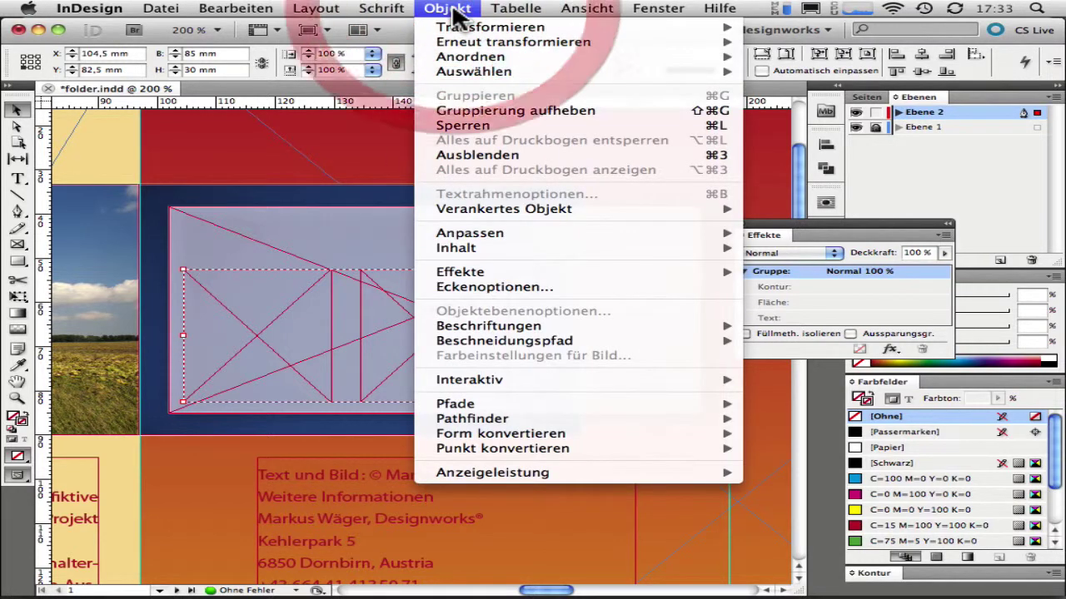
pyautogui.click(467, 117)
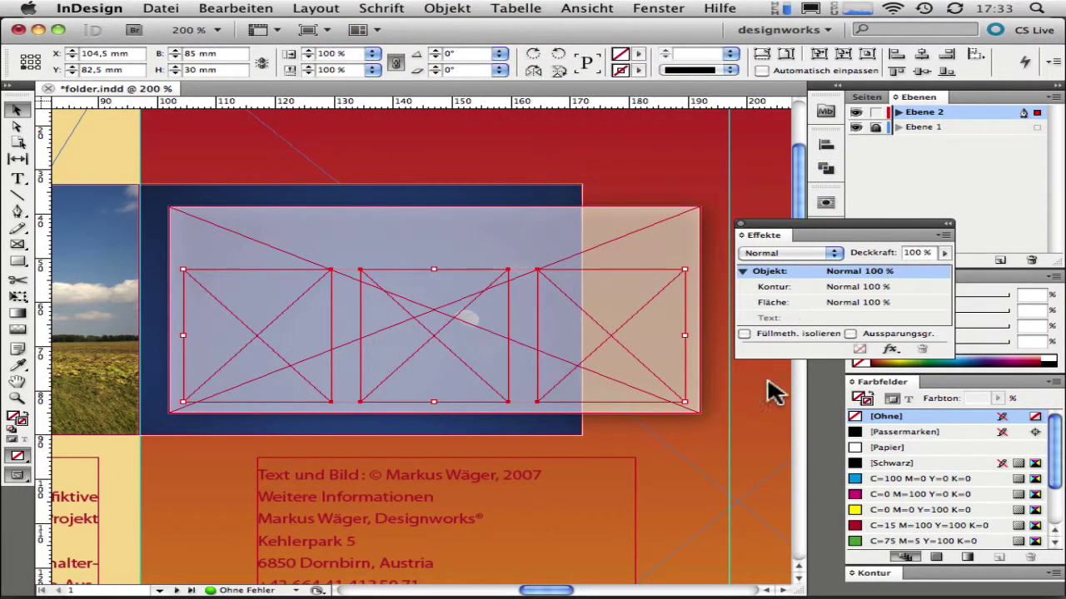
pyautogui.click(745, 425)
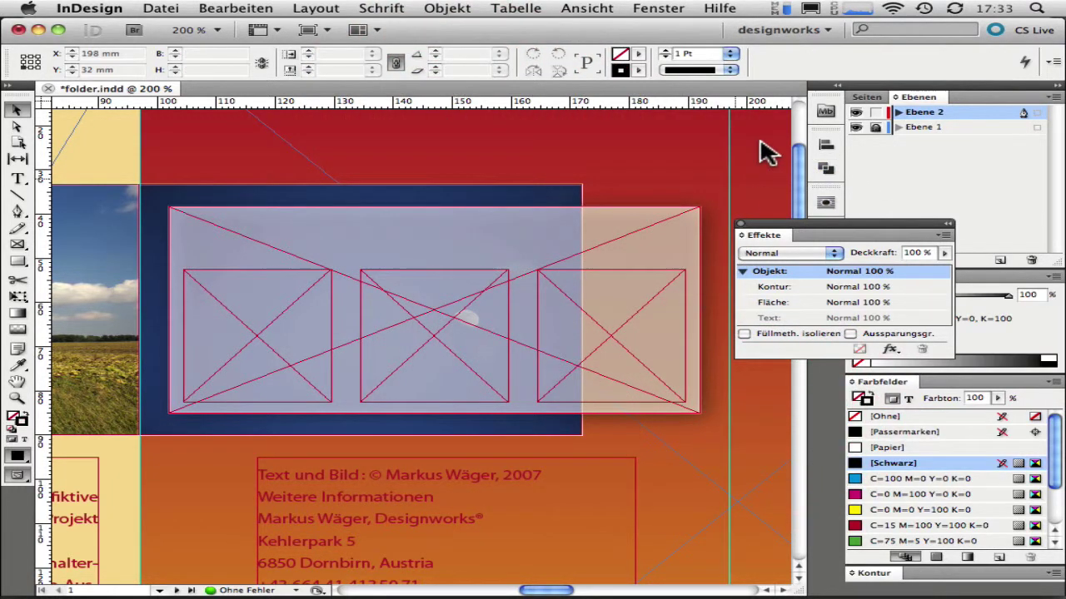
# Load the three sponsor logos FolderSponsor_LogoA.ai, FolderSponsor_LogoB.ai and FolderSponsor_LogoC.ai from the Beispielmaterial folder for placing
pyautogui.click(817, 114)
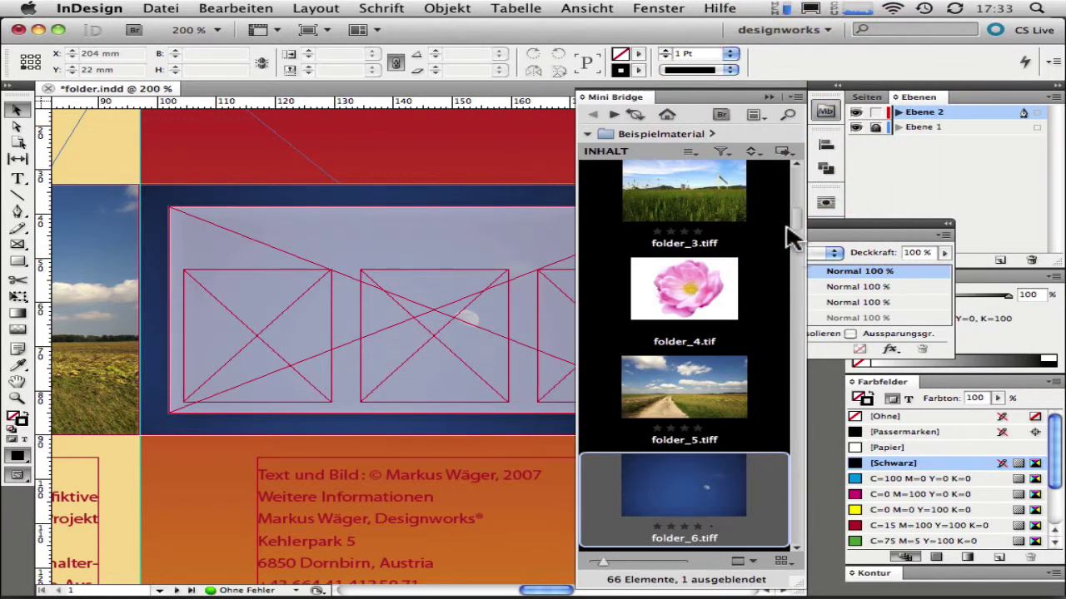
pyautogui.moveTo(794, 215); pyautogui.dragTo(795, 279)
pyautogui.click(678, 219)
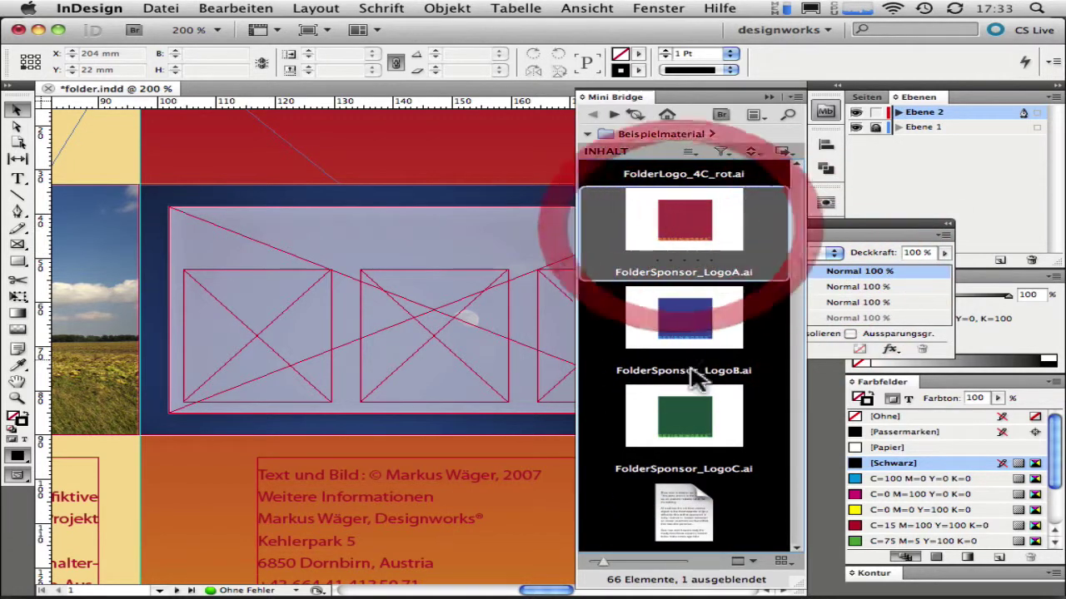
pyautogui.keyDown('shift'); pyautogui.click(678, 428); pyautogui.keyUp('shift')
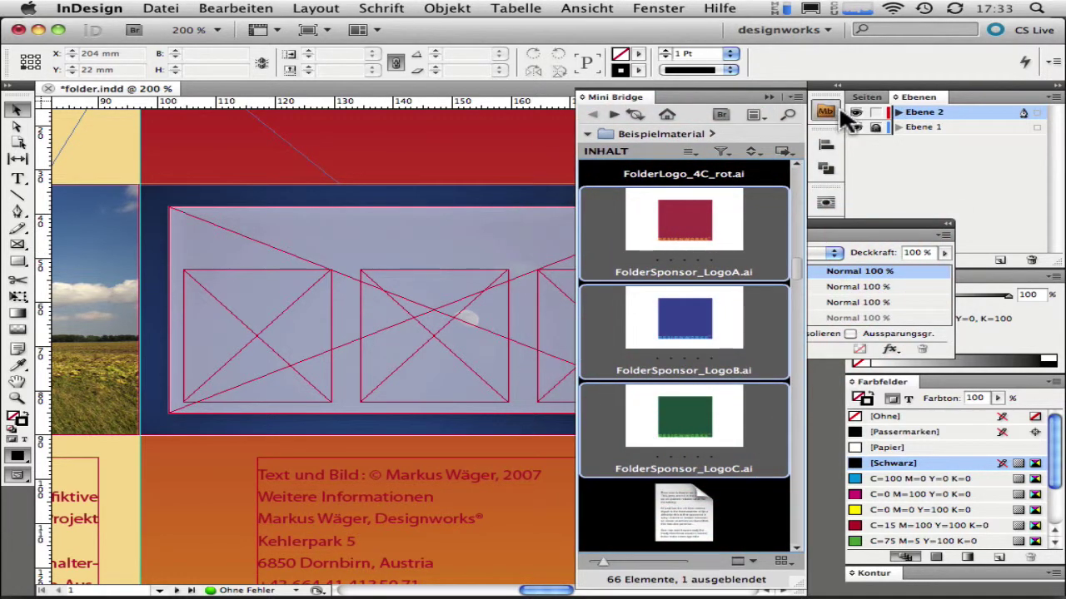
pyautogui.moveTo(698, 230); pyautogui.dragTo(250, 333)
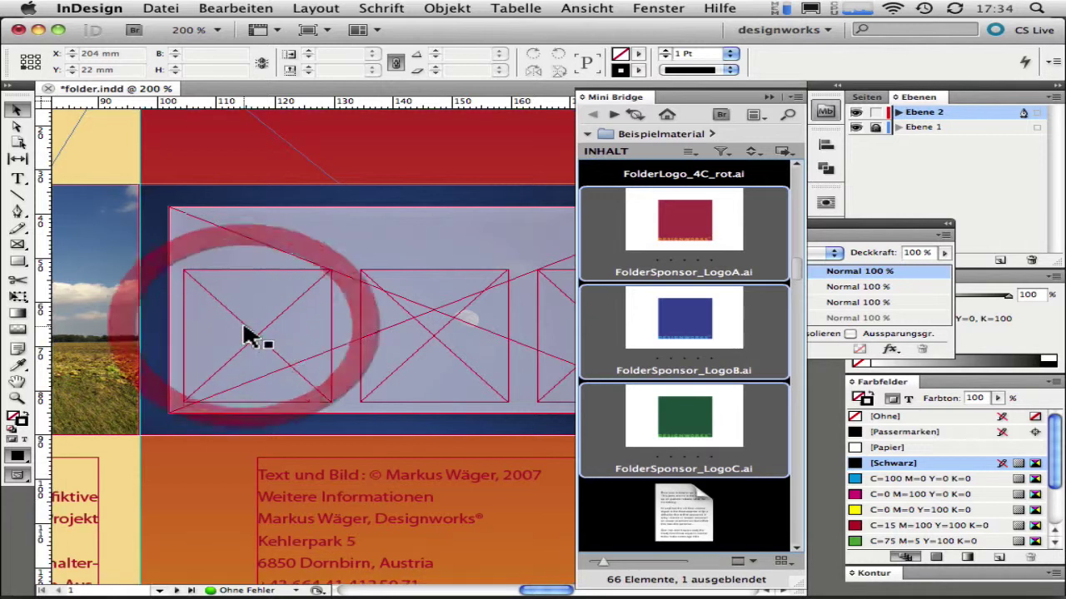
pyautogui.click(826, 115)
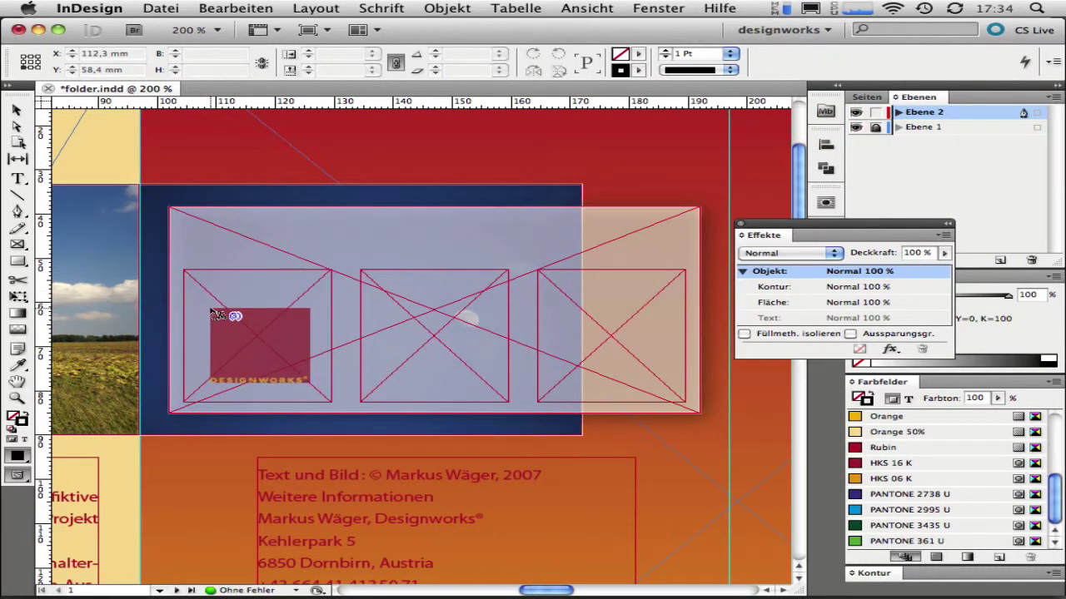
# Place the loaded red, blue and green logos in order into the three small frames
pyautogui.click(215, 315)
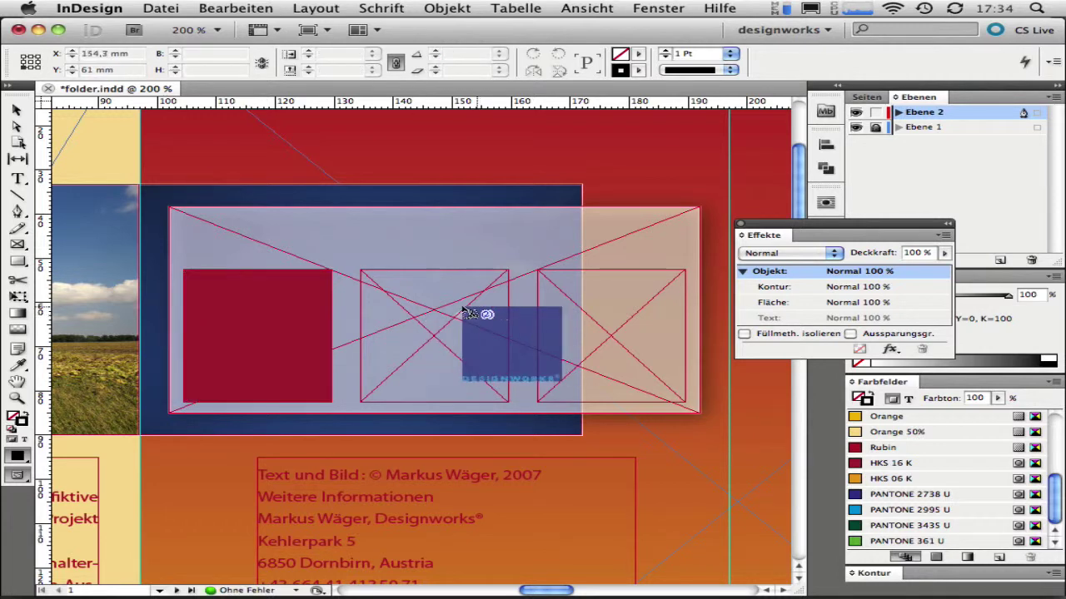
pyautogui.click(454, 309)
pyautogui.click(610, 328)
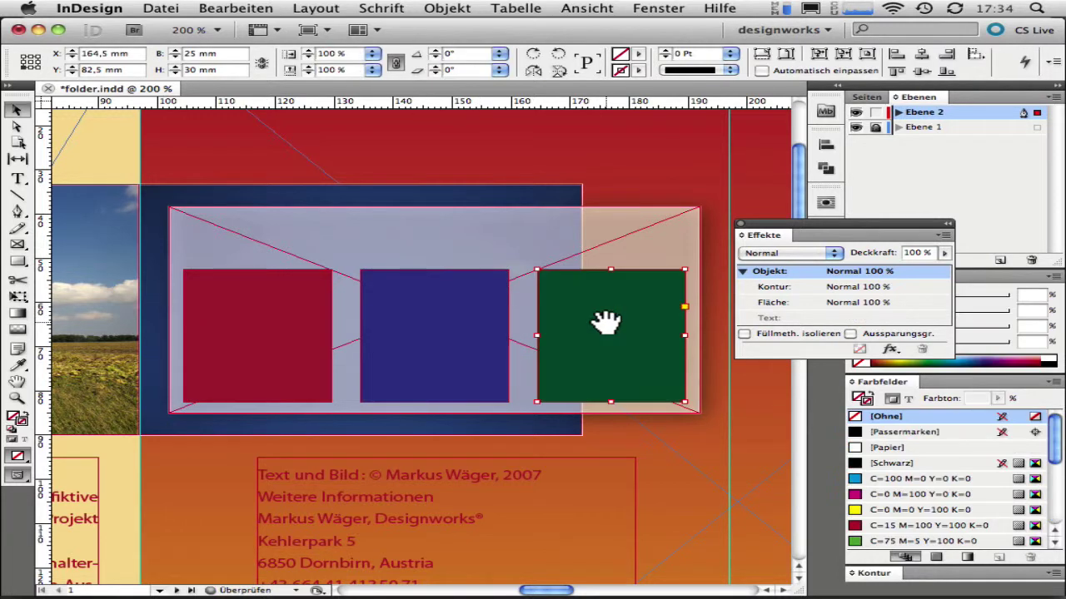
# Fit the content of all three logo frames proportionally (Inhalt proportional anpassen)
pyautogui.keyDown('shift'); pyautogui.click(412, 299); pyautogui.keyUp('shift')
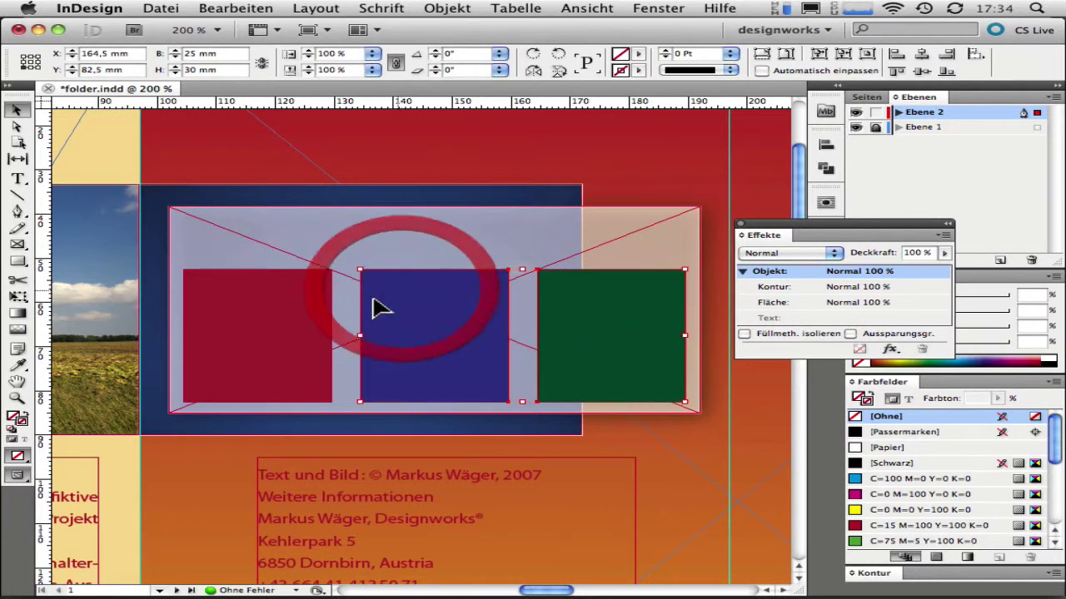
pyautogui.keyDown('shift'); pyautogui.click(246, 304); pyautogui.keyUp('shift')
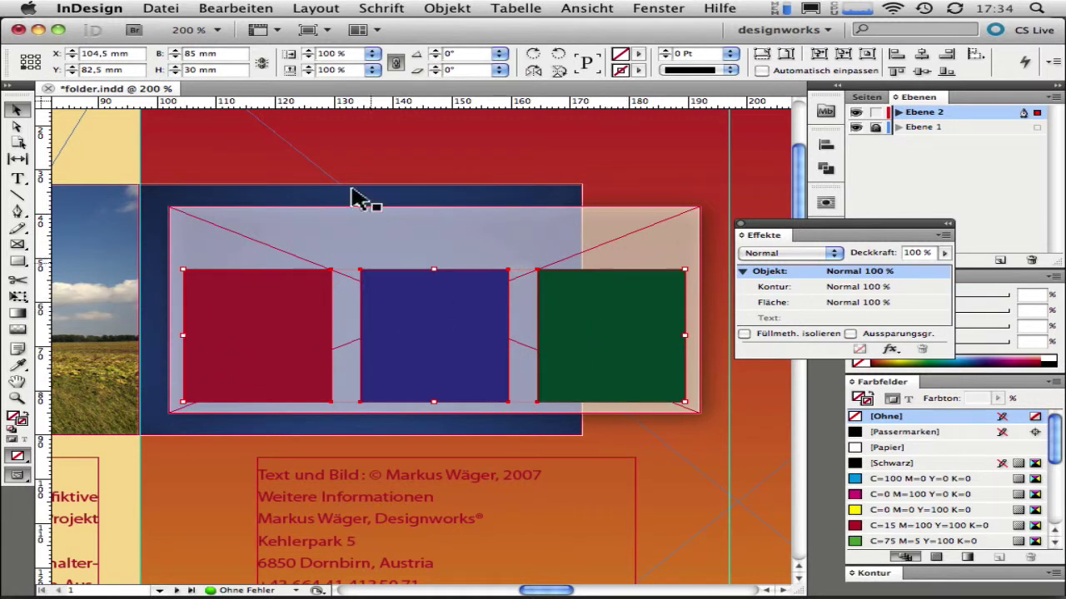
pyautogui.click(787, 58)
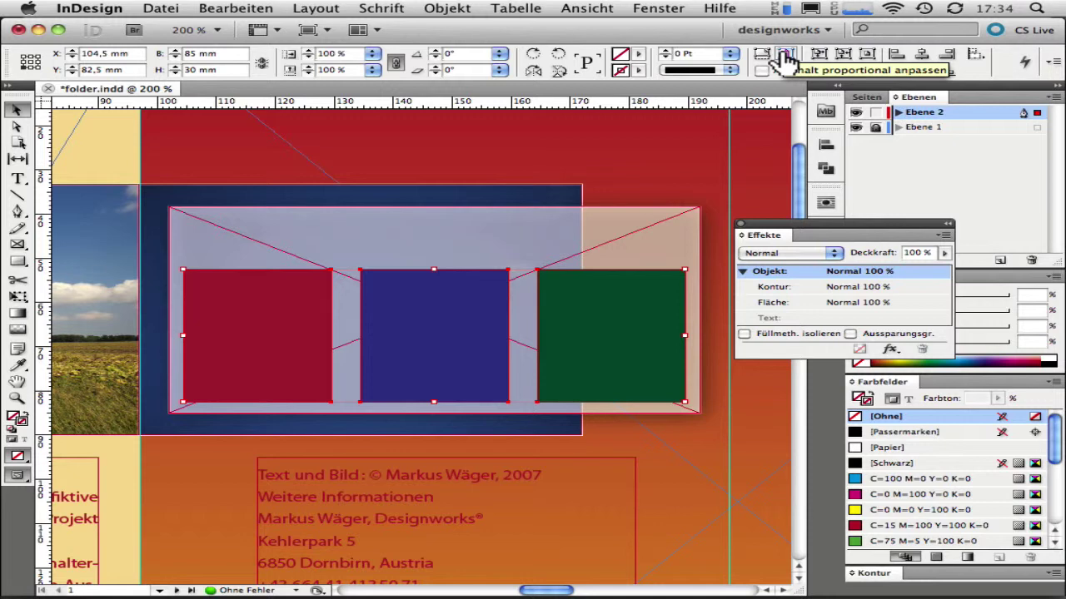
pyautogui.click(785, 56)
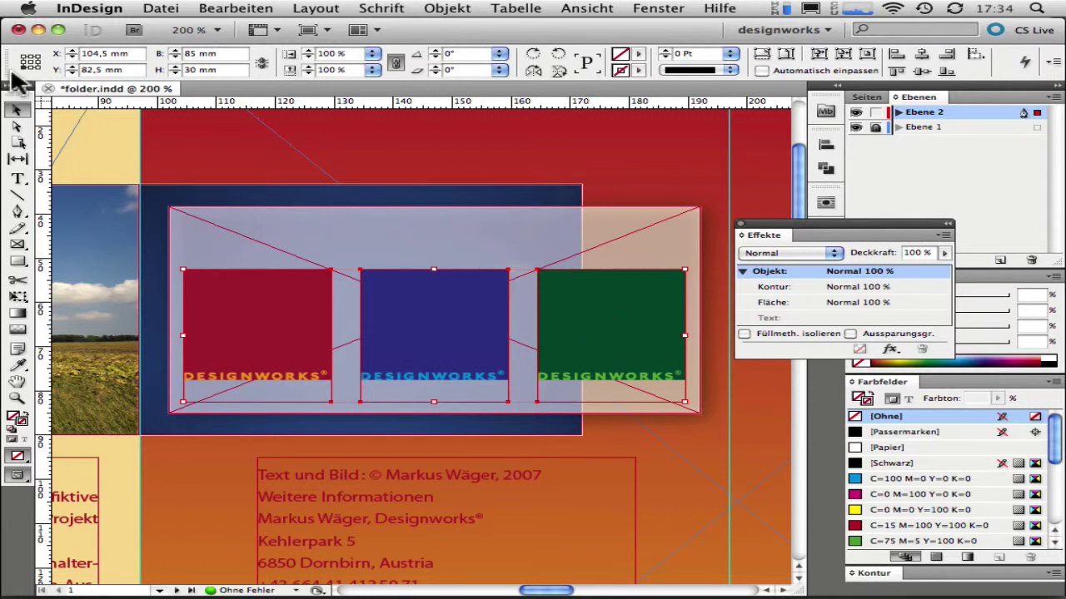
# Fit the three logo frames to their content and align their bottom edges at Y 82,5 mm
pyautogui.click(843, 57)
pyautogui.click(832, 59)
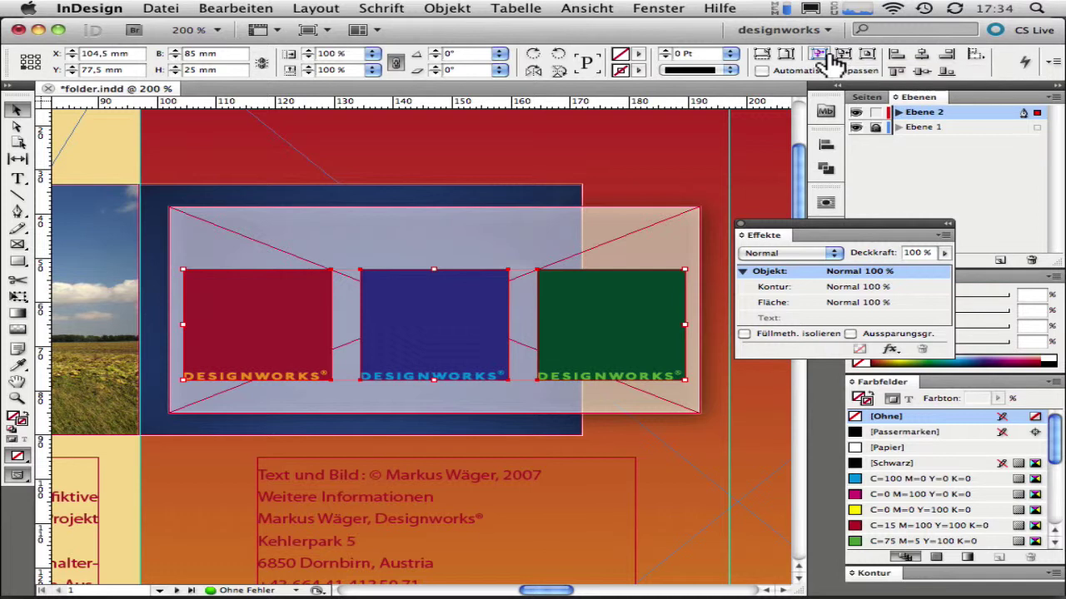
pyautogui.click(832, 62)
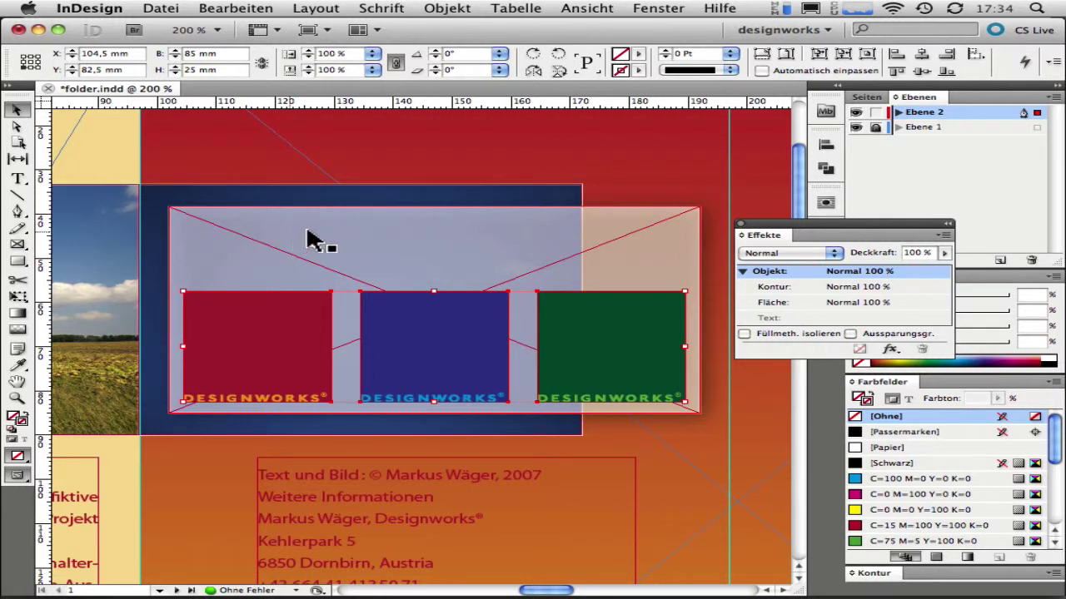
# Turn the large translucent frame into a text frame and enter "Powered by:" in it
pyautogui.click(219, 240)
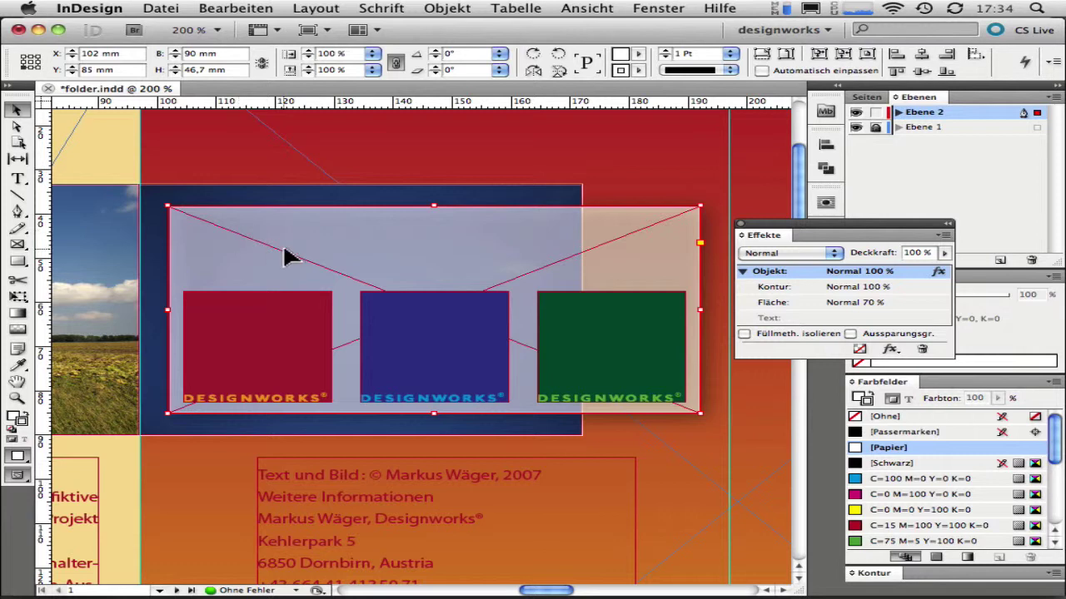
pyautogui.click(17, 178)
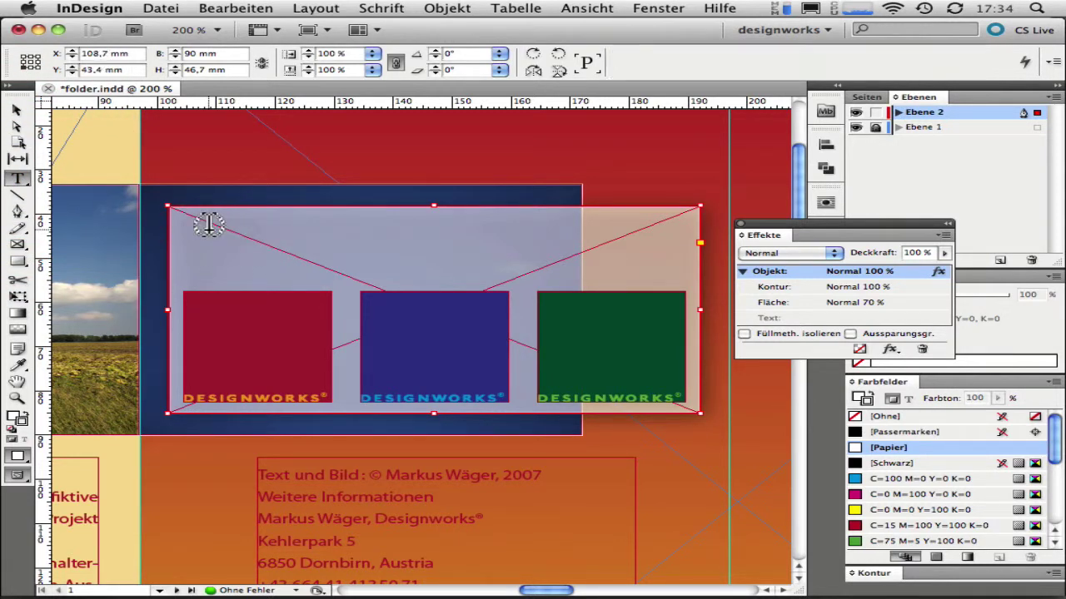
pyautogui.click(205, 224)
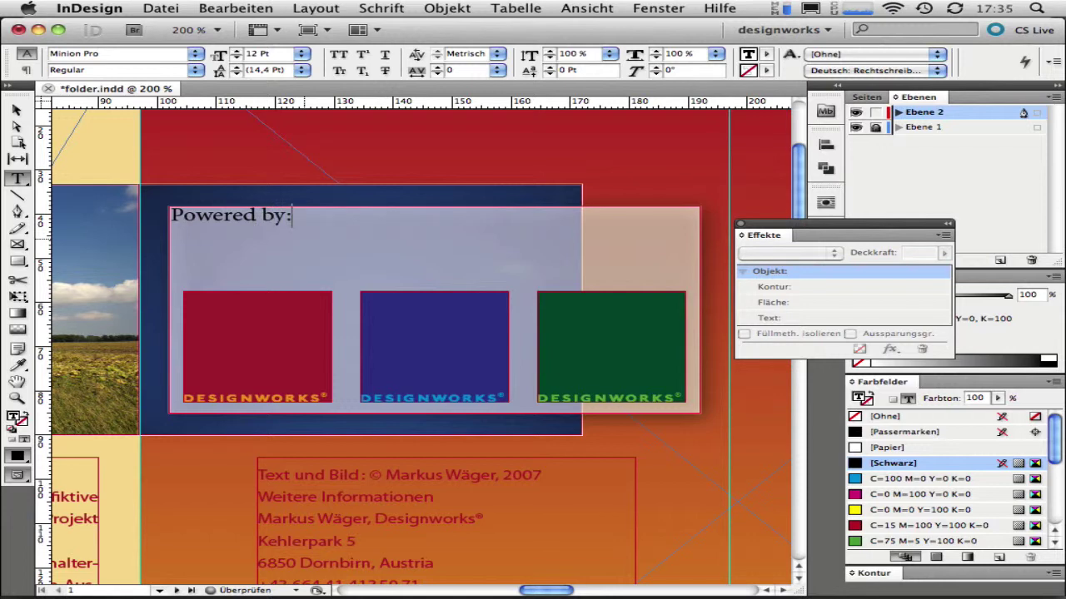
# Format the whole "Powered by:" text in Myriad Pro Bold Italic at 18 Pt
pyautogui.press('super+a')
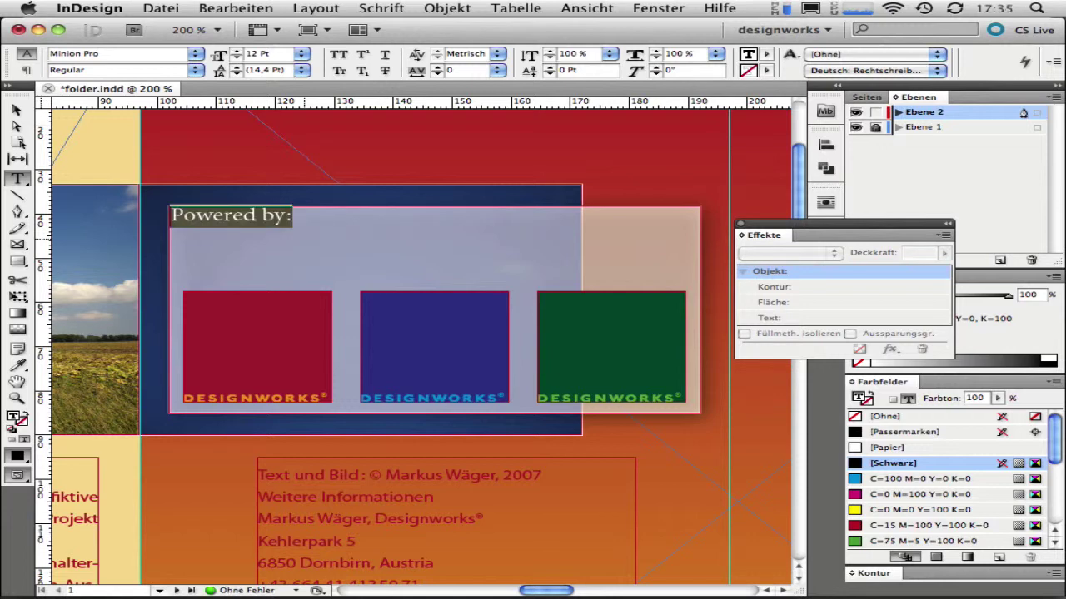
pyautogui.click(197, 55)
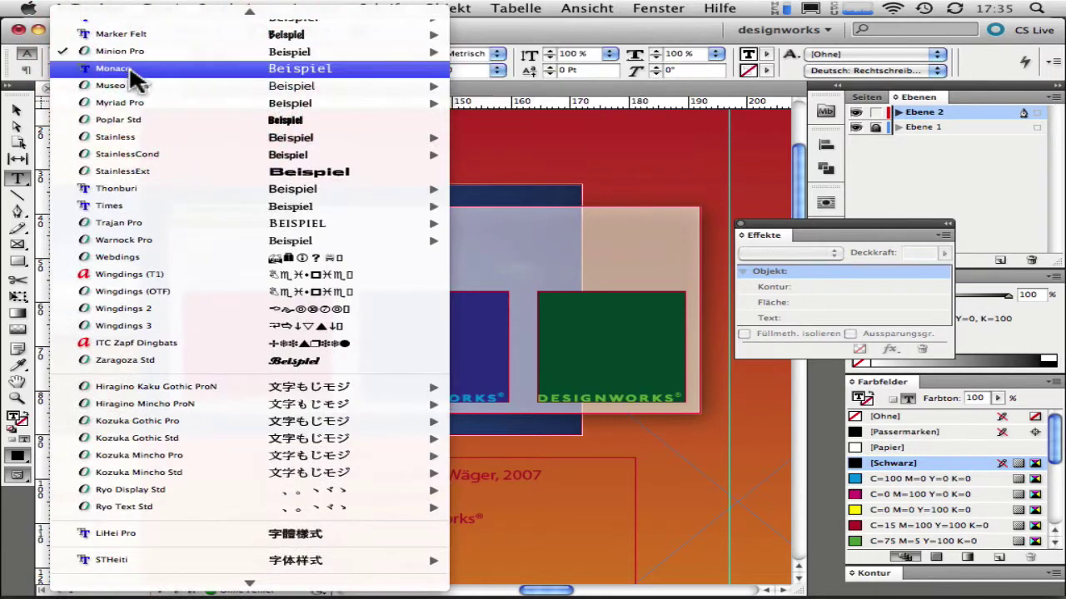
pyautogui.moveTo(125, 82)
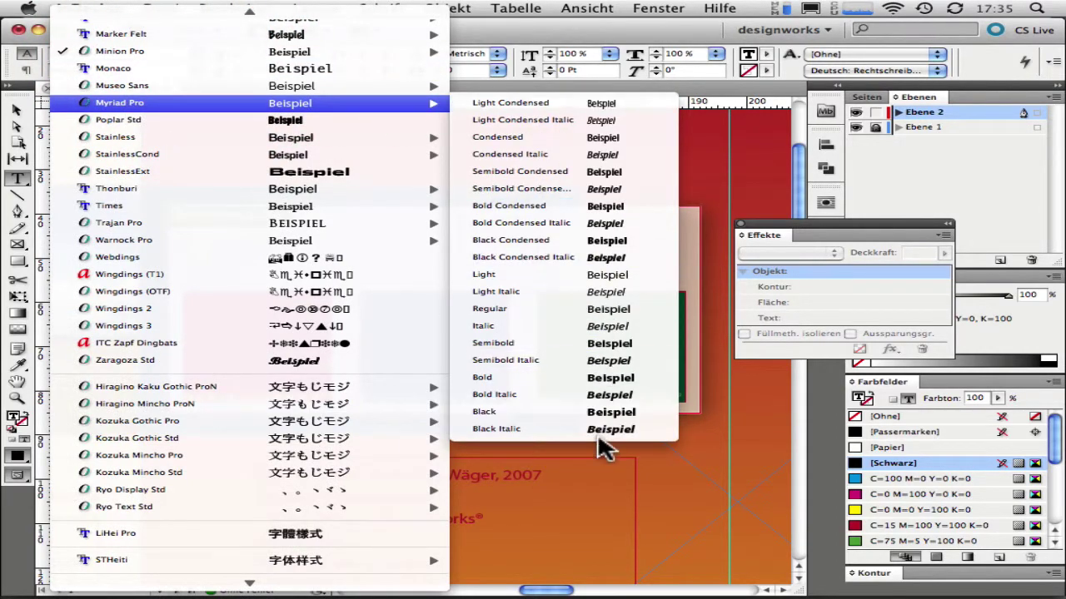
pyautogui.click(516, 396)
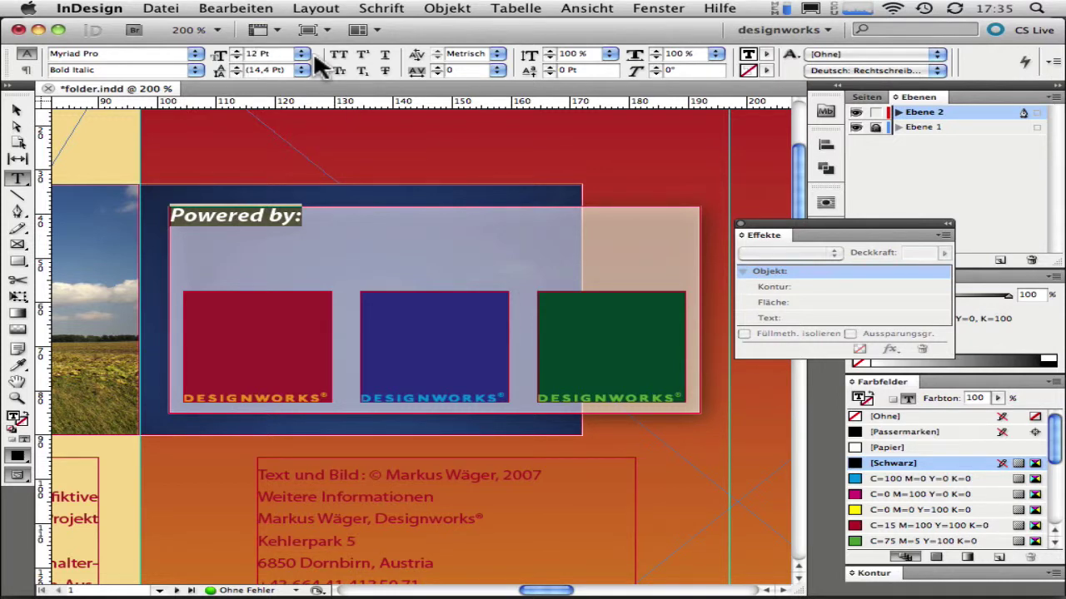
pyautogui.click(237, 50)
pyautogui.click(237, 50)
pyautogui.click(237, 50)
pyautogui.click(237, 50)
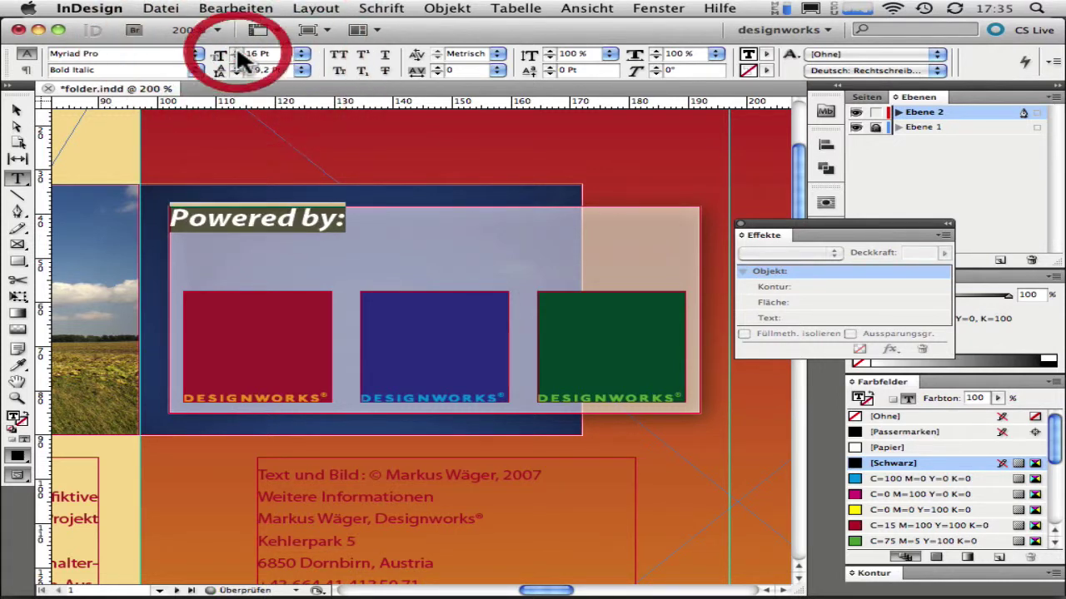
pyautogui.click(237, 50)
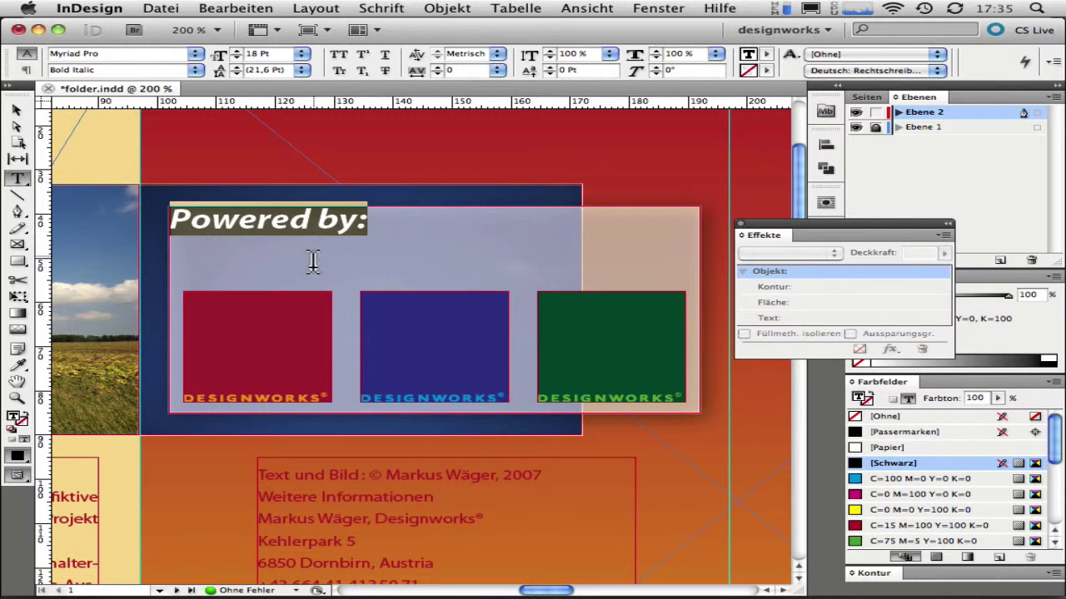
# In the large frame's text frame options, unlink the inset values and set the top and left insets to 2 mm
pyautogui.click(447, 15)
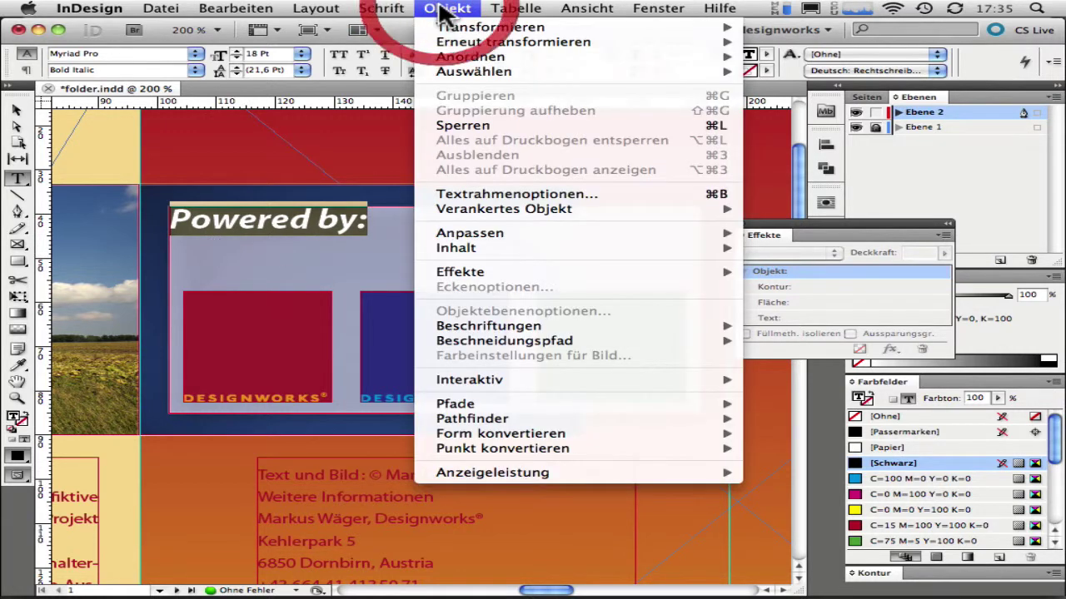
pyautogui.click(608, 205)
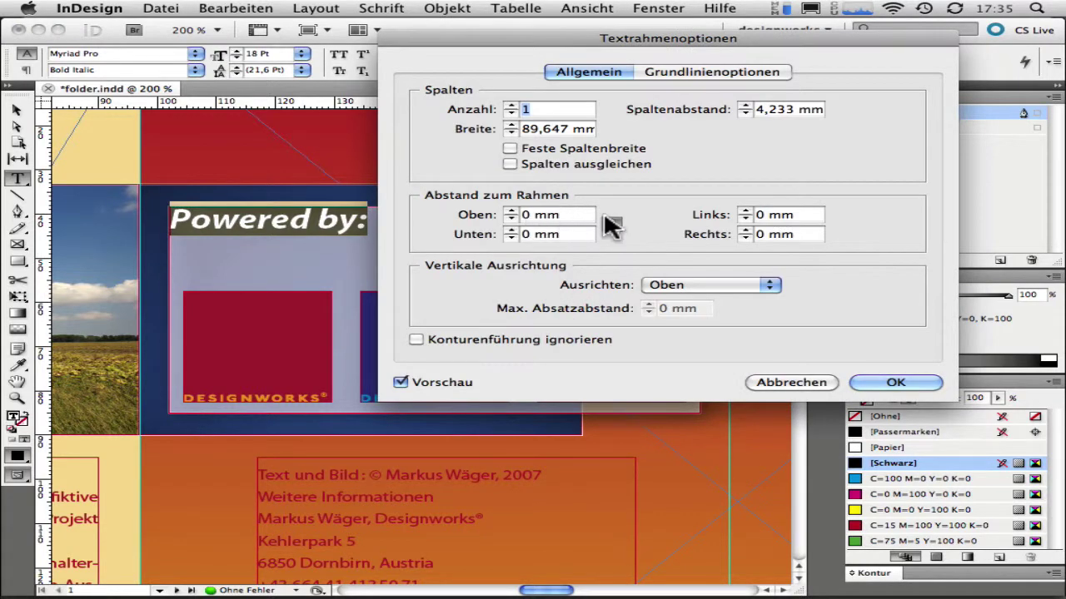
pyautogui.click(612, 224)
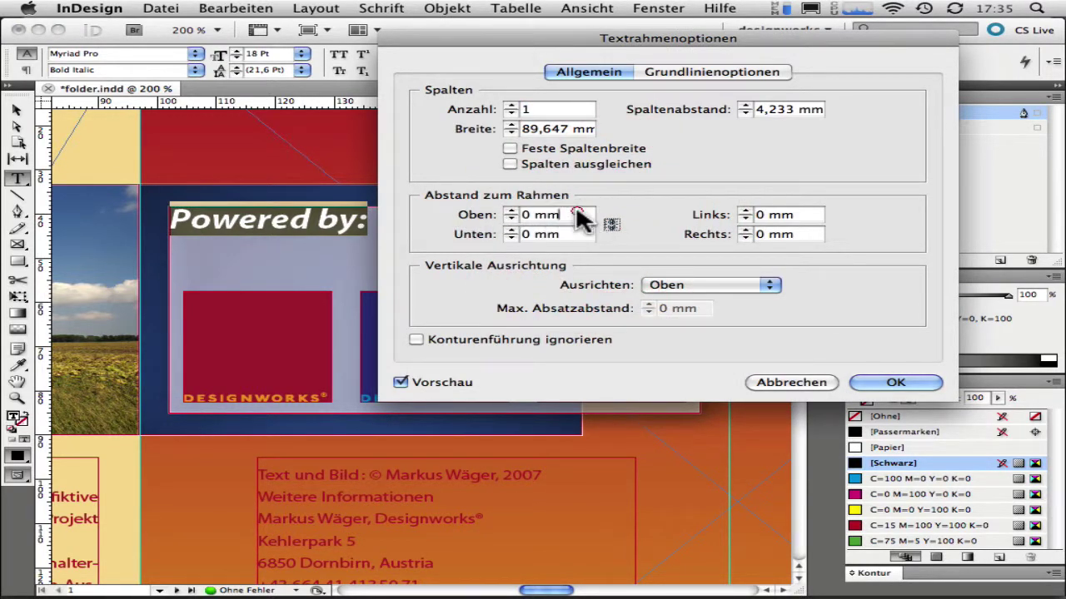
pyautogui.press('Up')
pyautogui.press('Up')
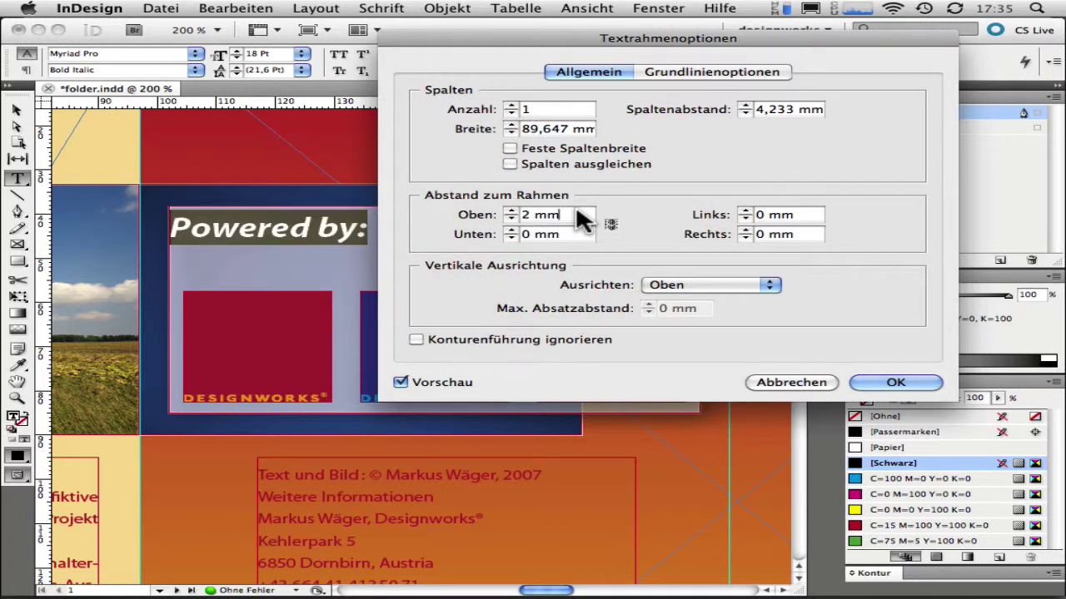
pyautogui.press('Tab')
pyautogui.press('Tab')
pyautogui.press('Tab')
pyautogui.press('Up')
pyautogui.press('Up')
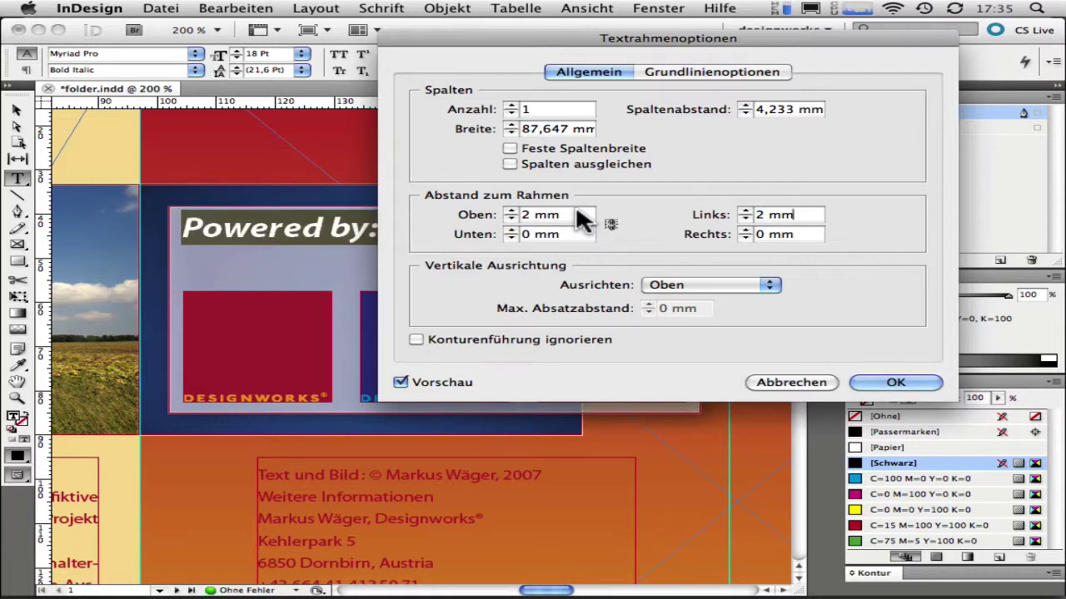
# Change the text frame's left inset to 1,5 mm and its top inset to 6 mm, and apply the options
pyautogui.tripleClick(791, 217)
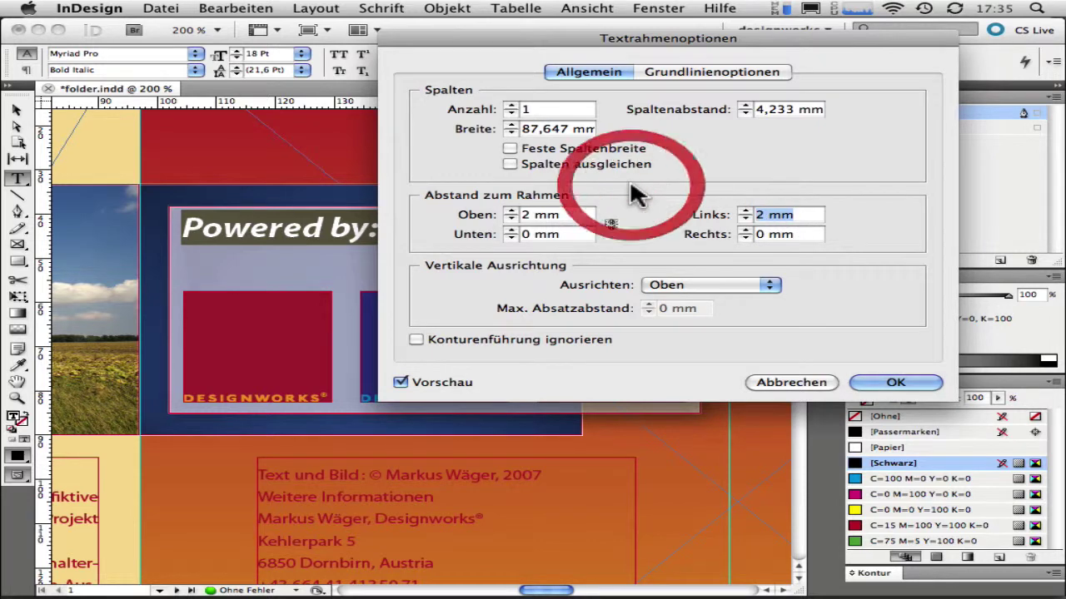
pyautogui.write('1,5')
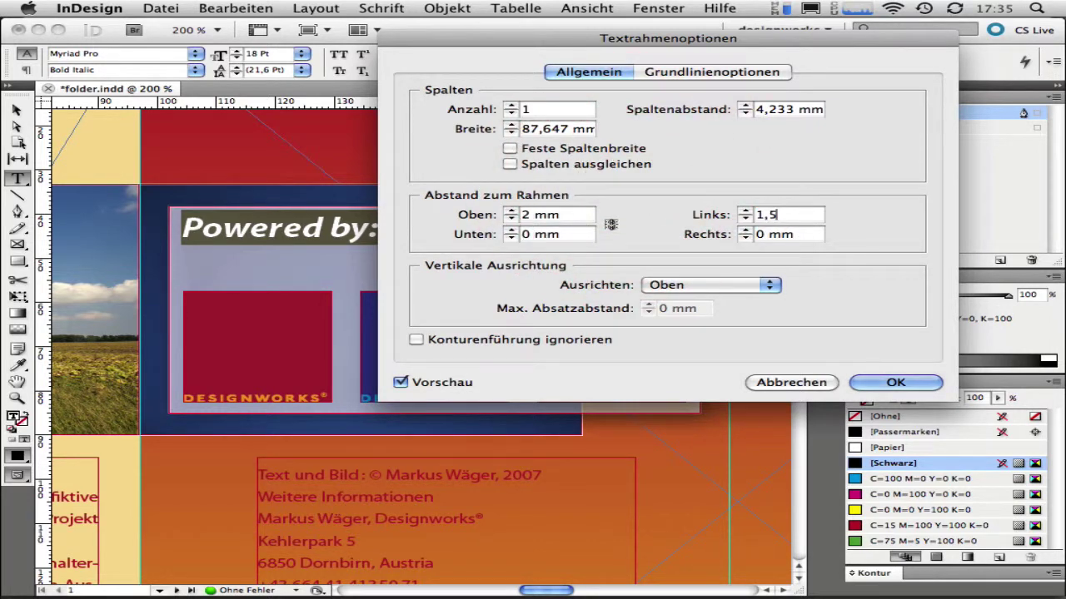
pyautogui.press('Tab')
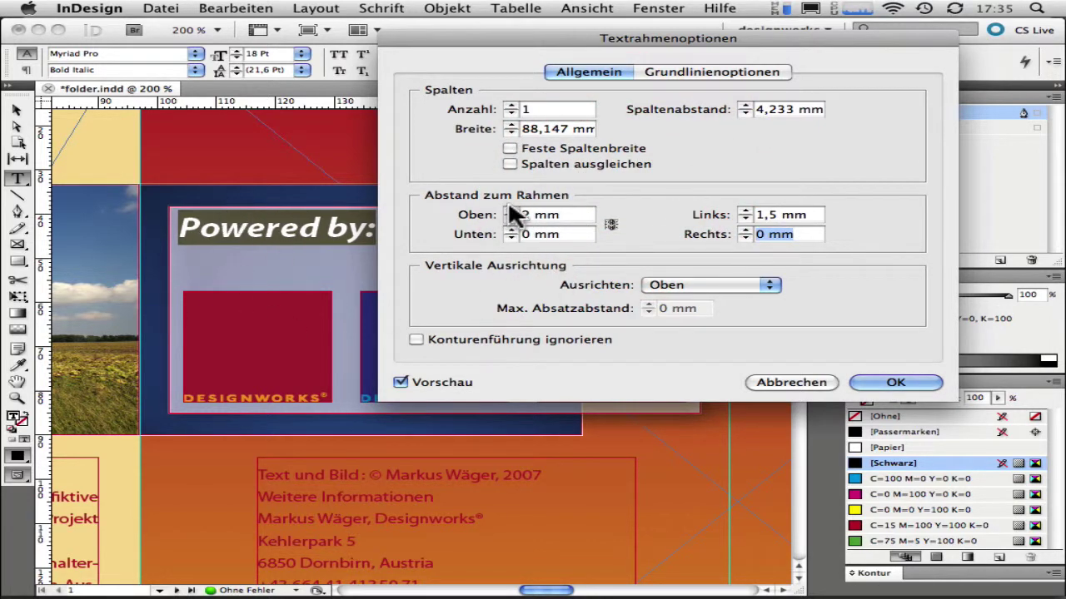
pyautogui.click(510, 210)
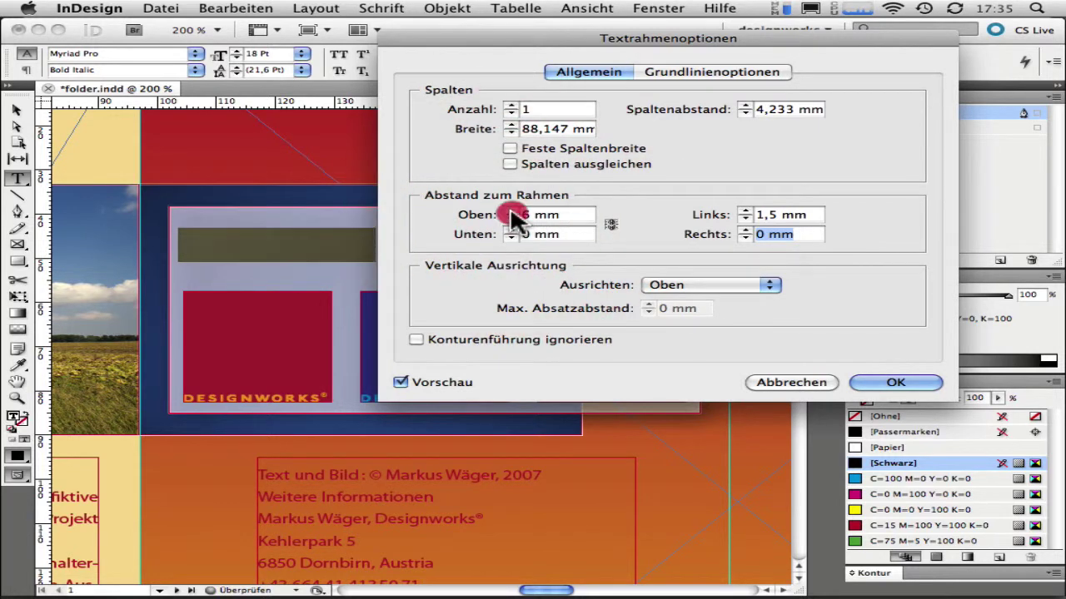
pyautogui.click(510, 211)
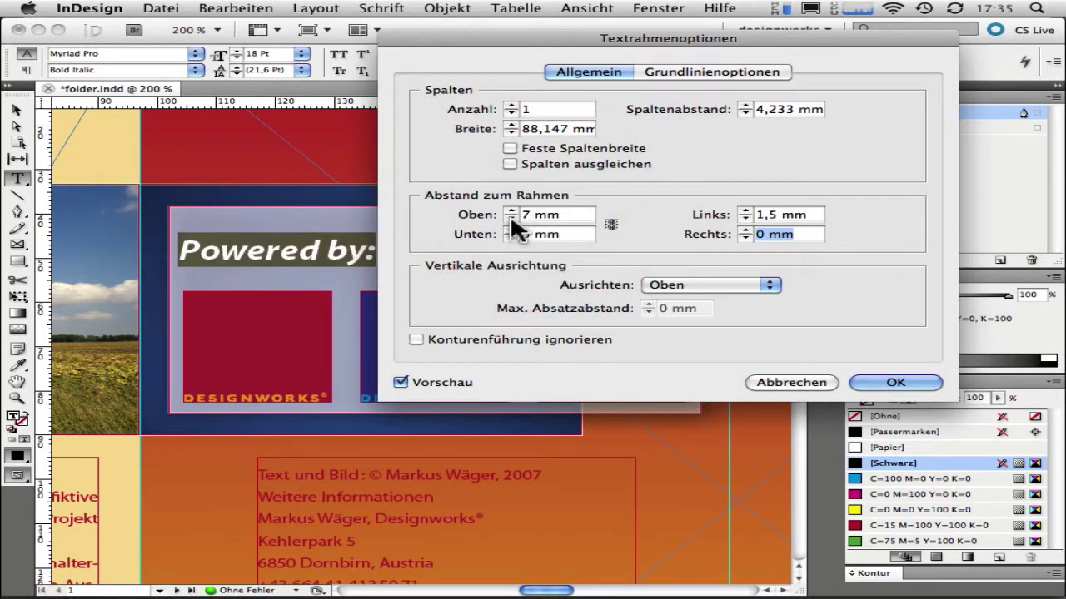
pyautogui.click(511, 218)
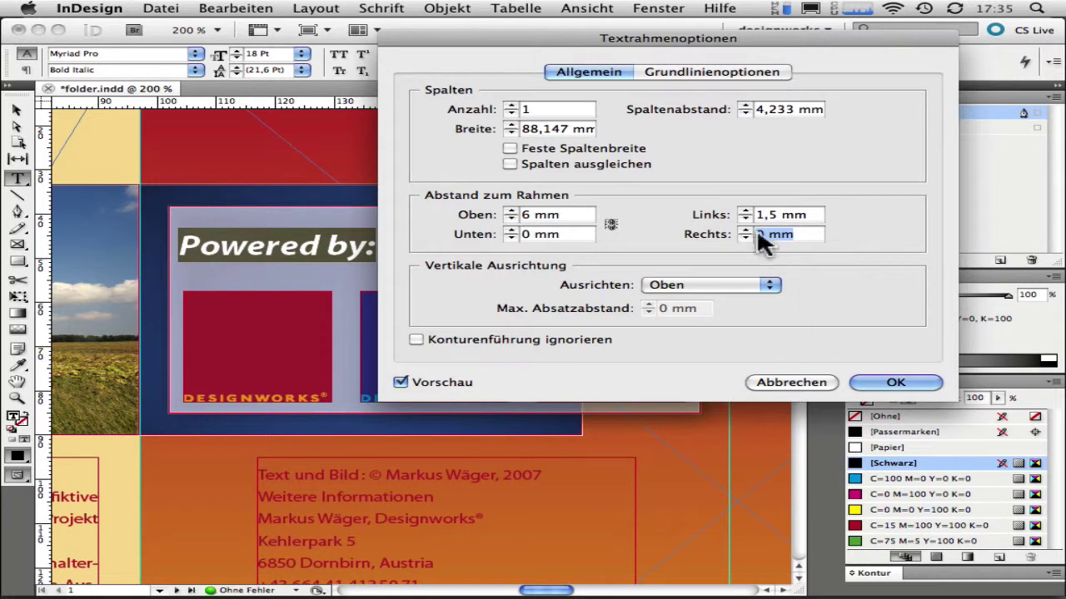
pyautogui.click(895, 383)
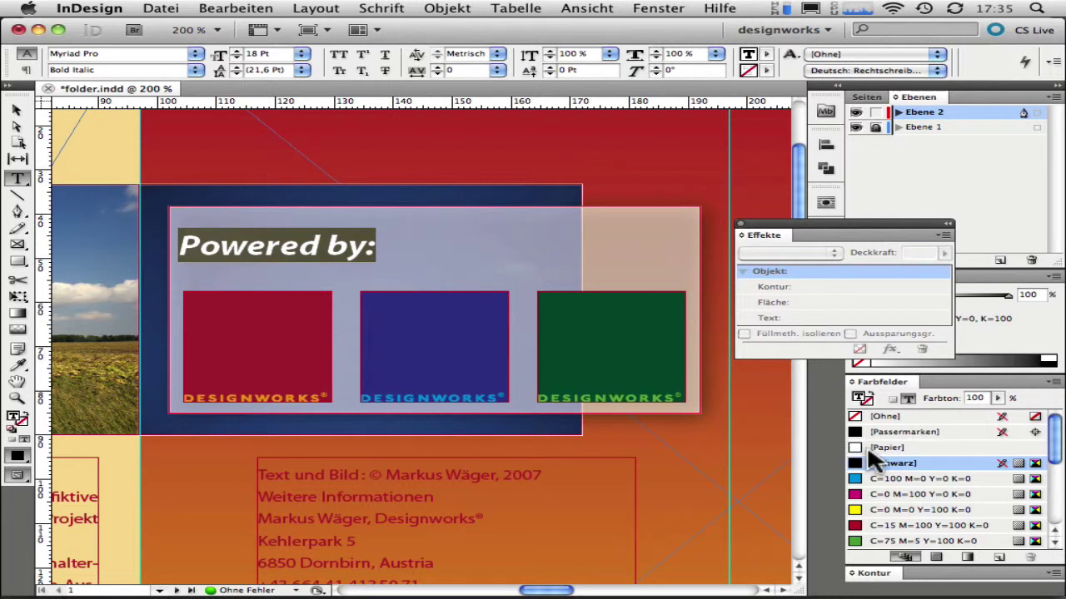
# Colour the selected "Powered by:" text with the [Papier] swatch
pyautogui.click(880, 444)
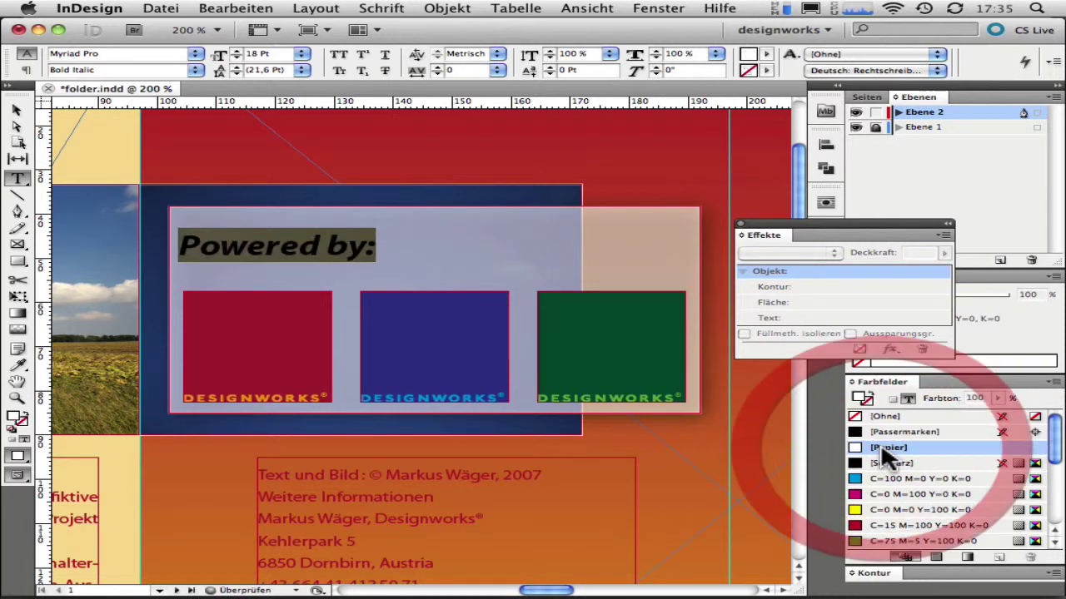
# Select the large "Powered by:" frame and add a drop shadow (Schlagschatten) effect to its text only
pyautogui.click(22, 114)
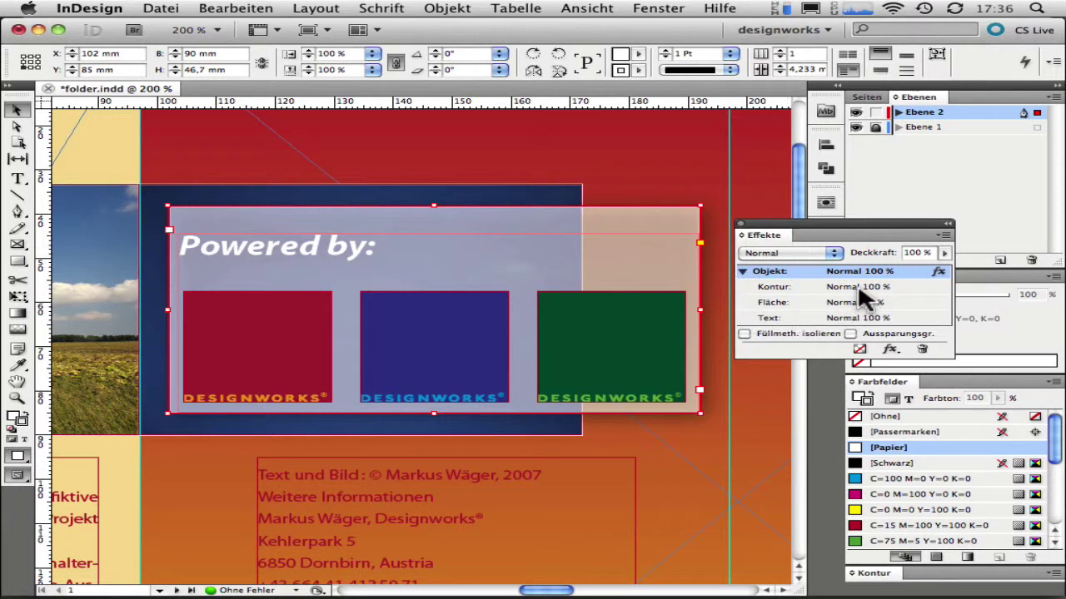
pyautogui.click(862, 318)
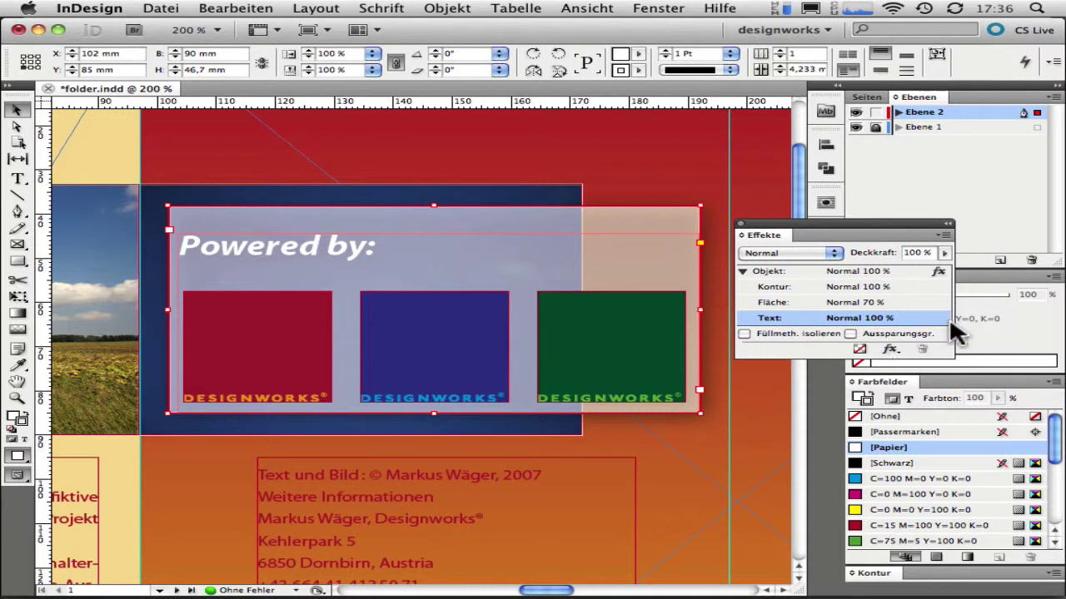
pyautogui.click(889, 349)
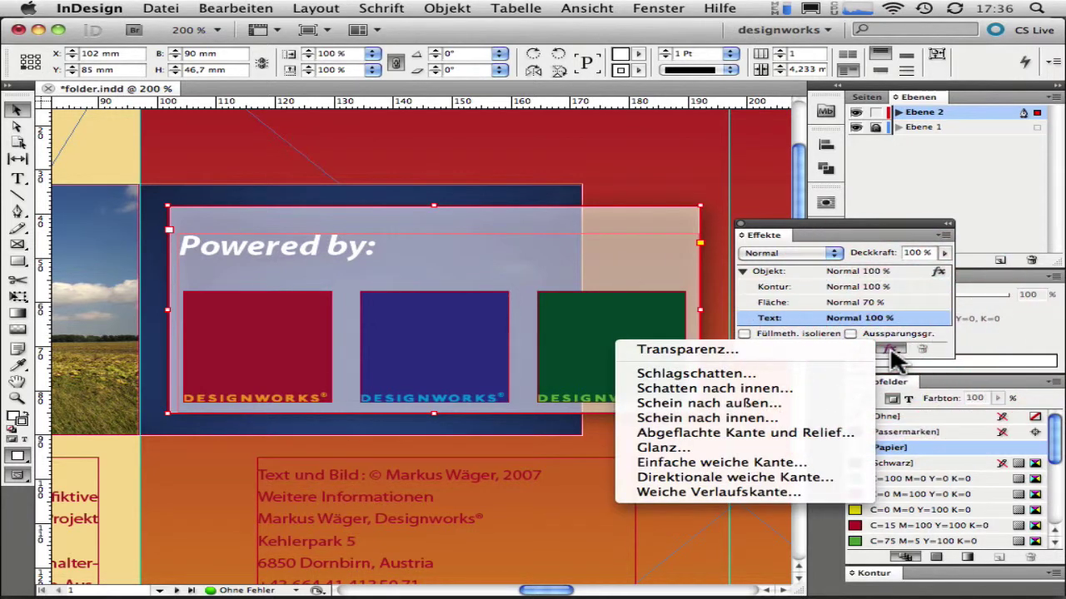
pyautogui.click(733, 374)
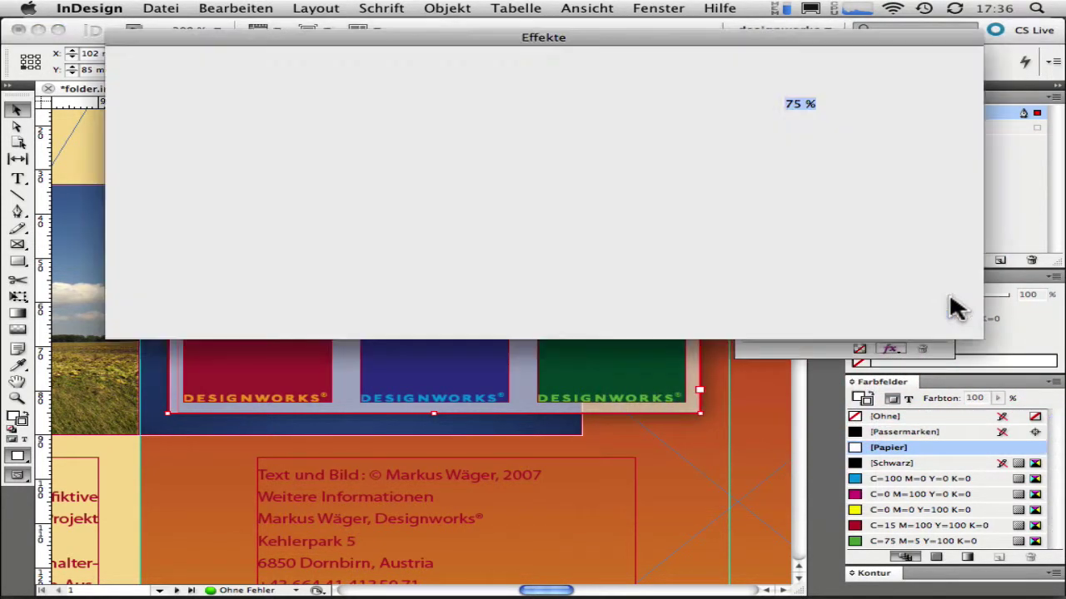
pyautogui.moveTo(553, 42); pyautogui.dragTo(507, 272)
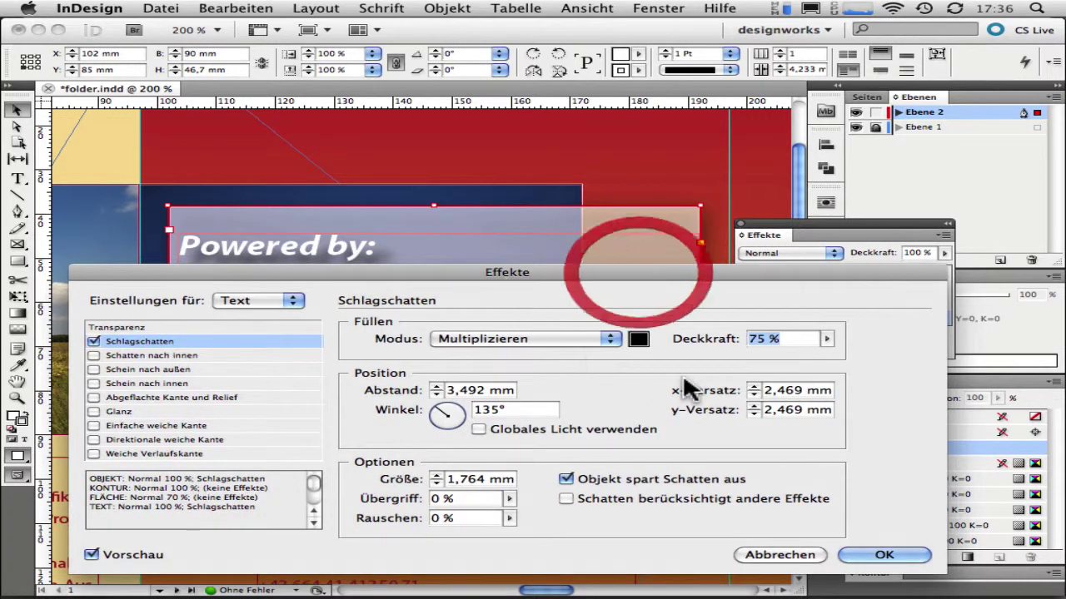
# Reduce the text shadow's distance (Abstand) to 1 mm
pyautogui.tripleClick(456, 390)
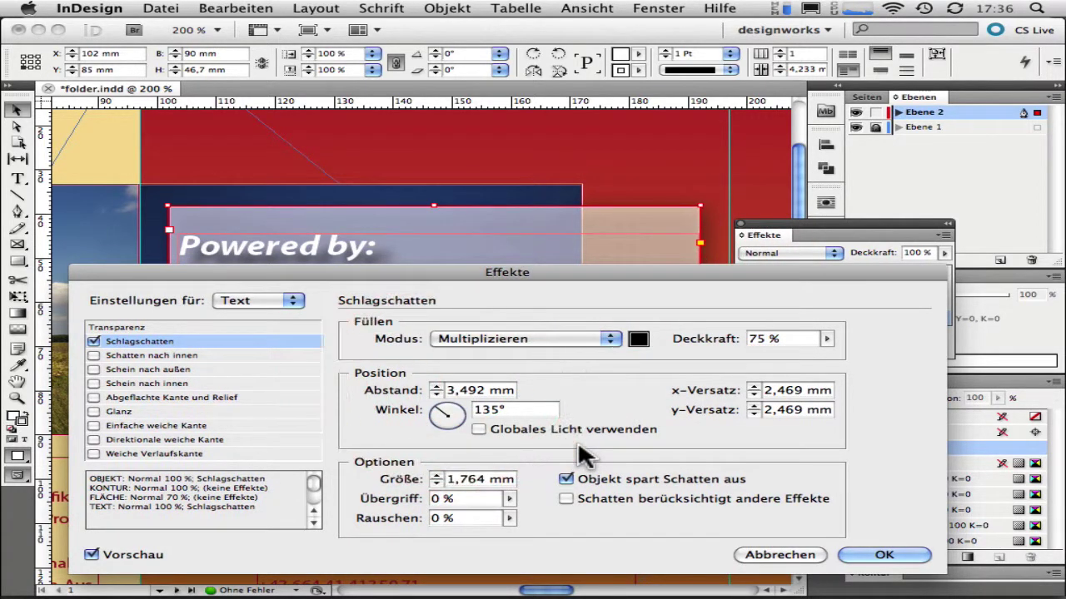
pyautogui.write('3 mm')
pyautogui.press('Down')
pyautogui.press('Down')
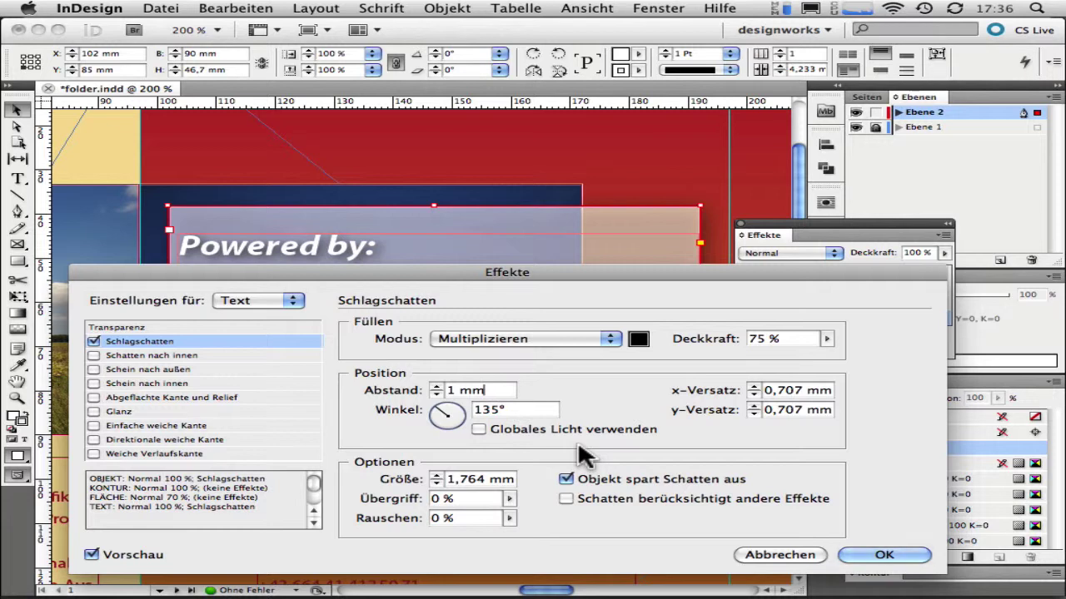
# Set the text shadow's spread (Übergriff) to 10 % and its distance (Abstand) to 0,5 mm
pyautogui.tripleClick(463, 498)
pyautogui.write('10 %')
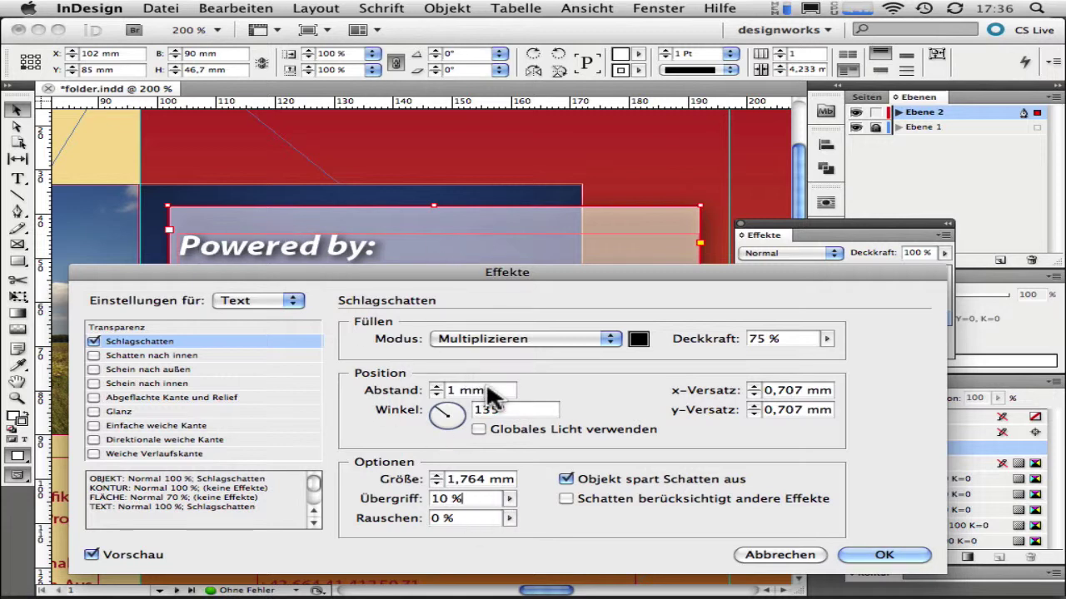
pyautogui.click(383, 383)
pyautogui.write('0')
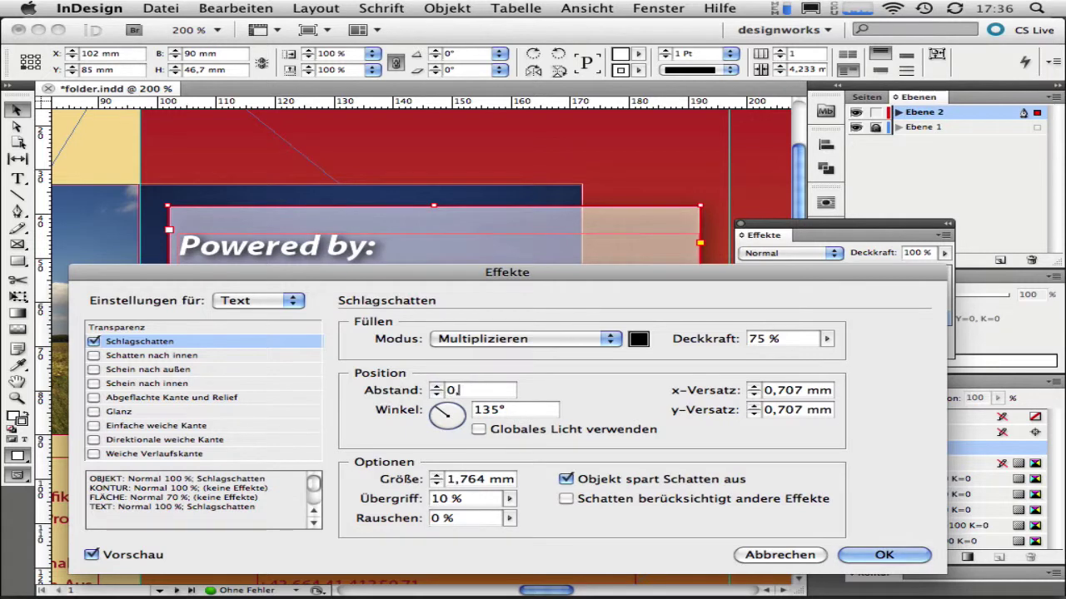
pyautogui.write(',5')
pyautogui.press('Tab')
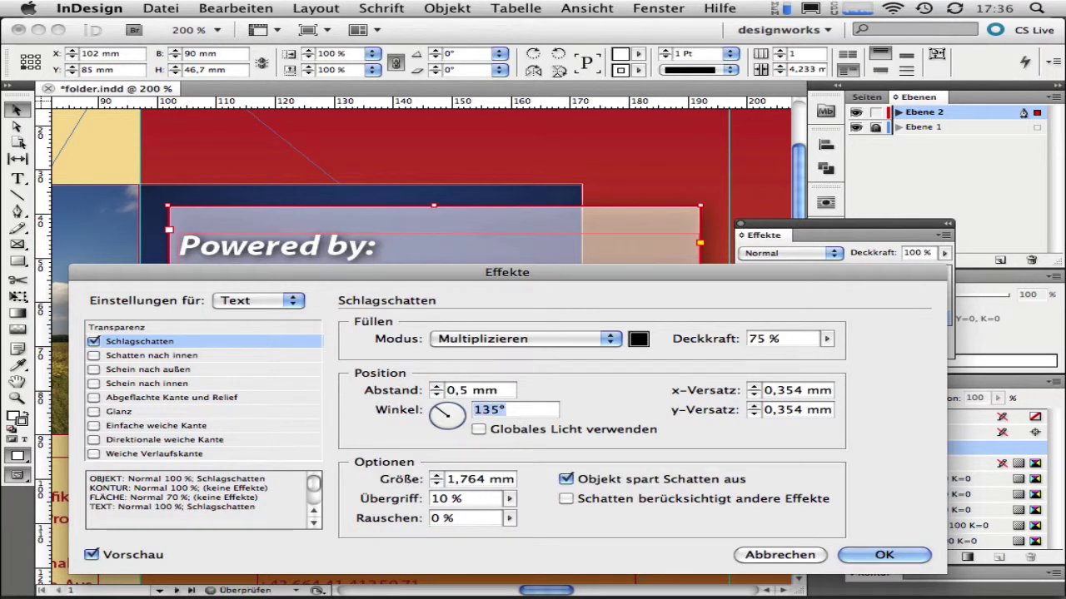
# Raise the text shadow's noise (Rauschen) slightly, apply the effect and deselect the frame to check the whole layout
pyautogui.click(465, 523)
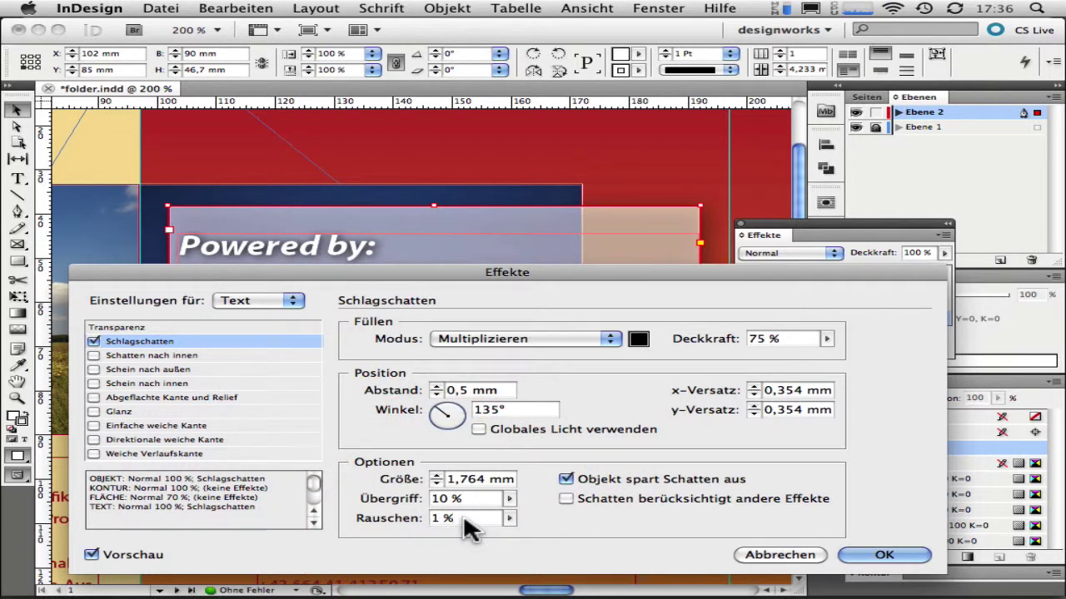
pyautogui.press('Up')
pyautogui.press('Up')
pyautogui.click(882, 560)
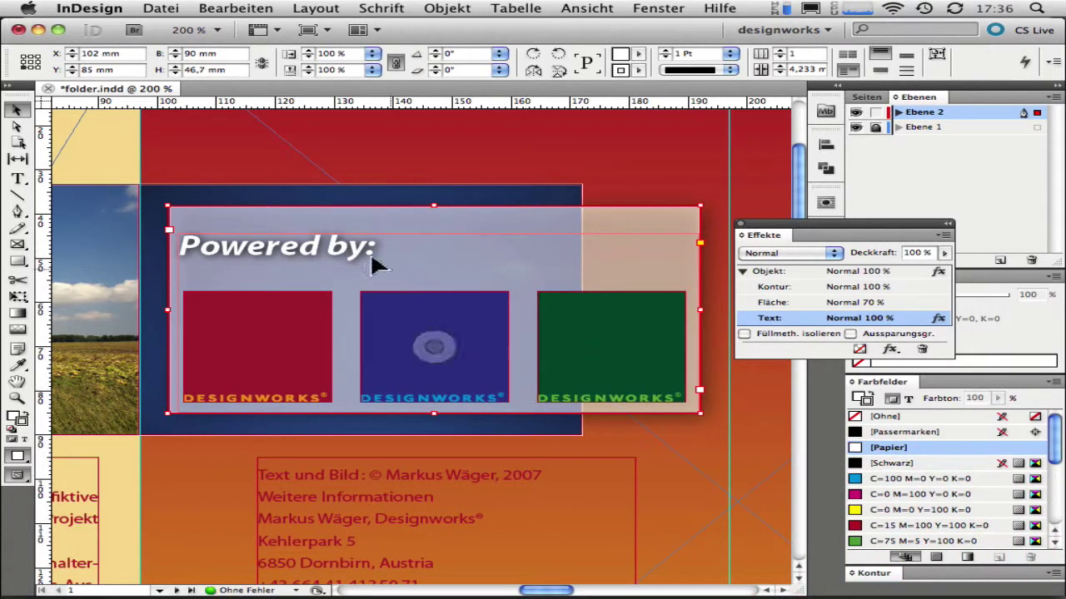
pyautogui.click(405, 142)
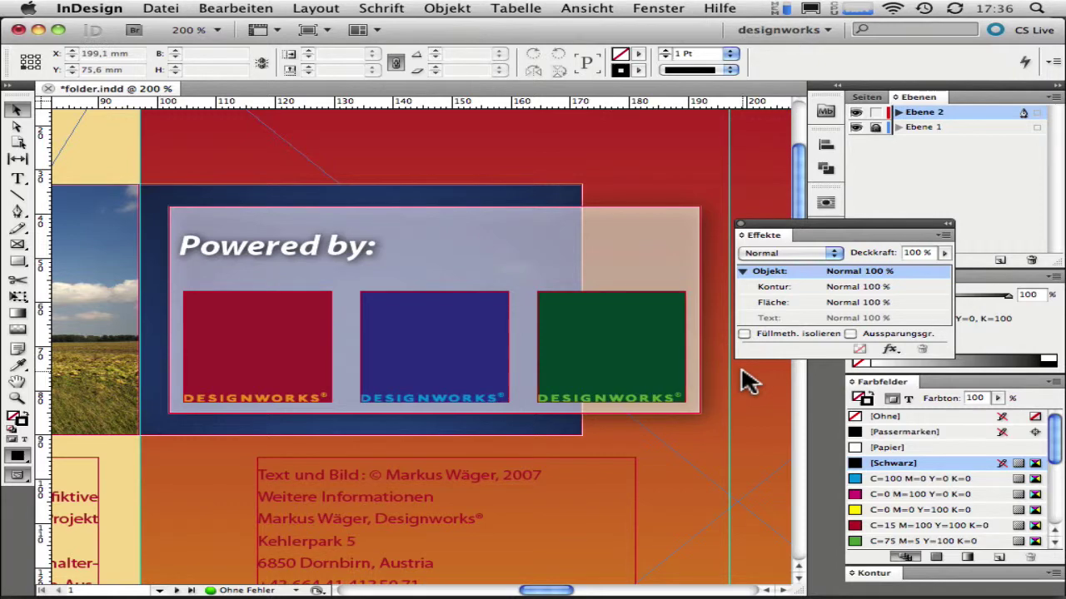
pyautogui.press('super+alt+0')
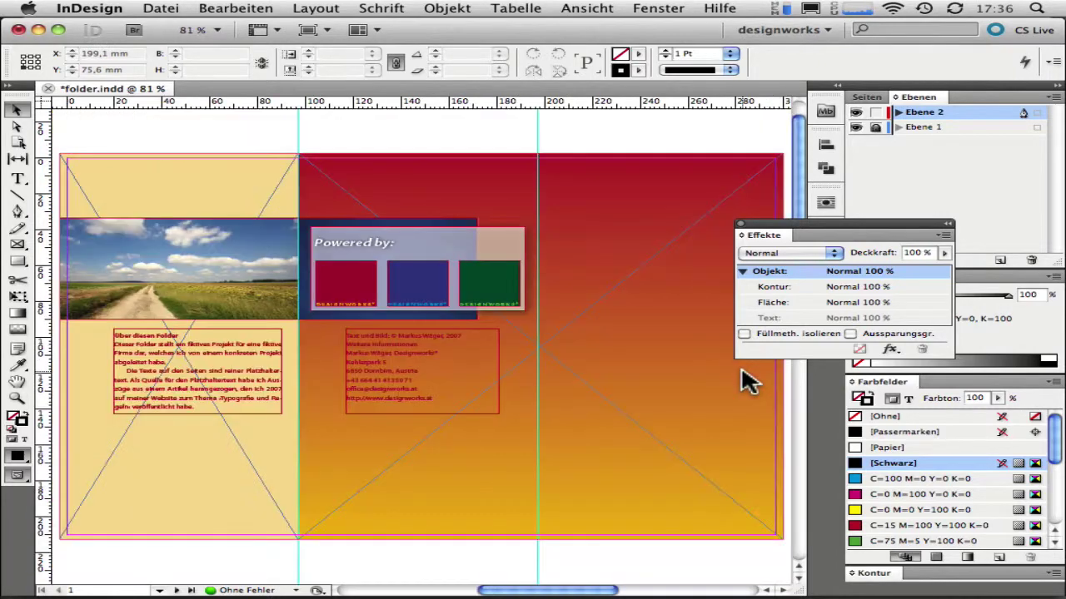